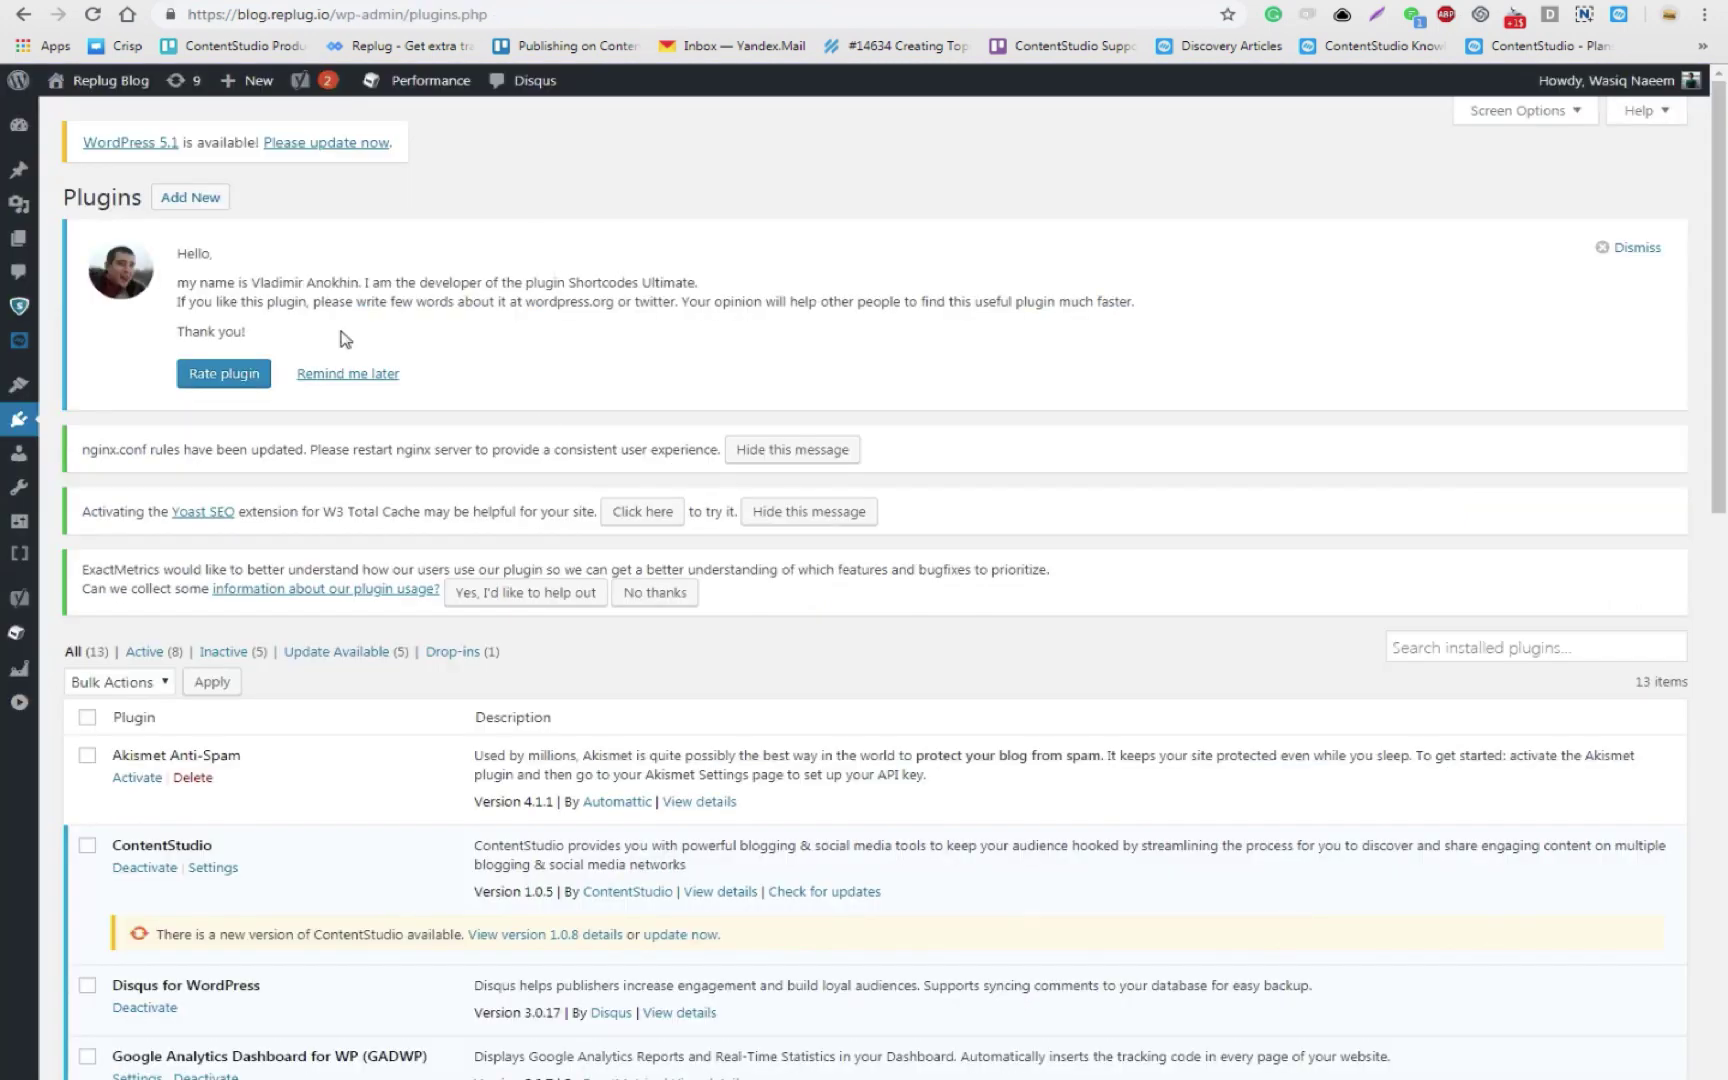
Step: Go to WordPress's Add Plugins page
{"action": "left_click", "coordinate": [176, 200]}
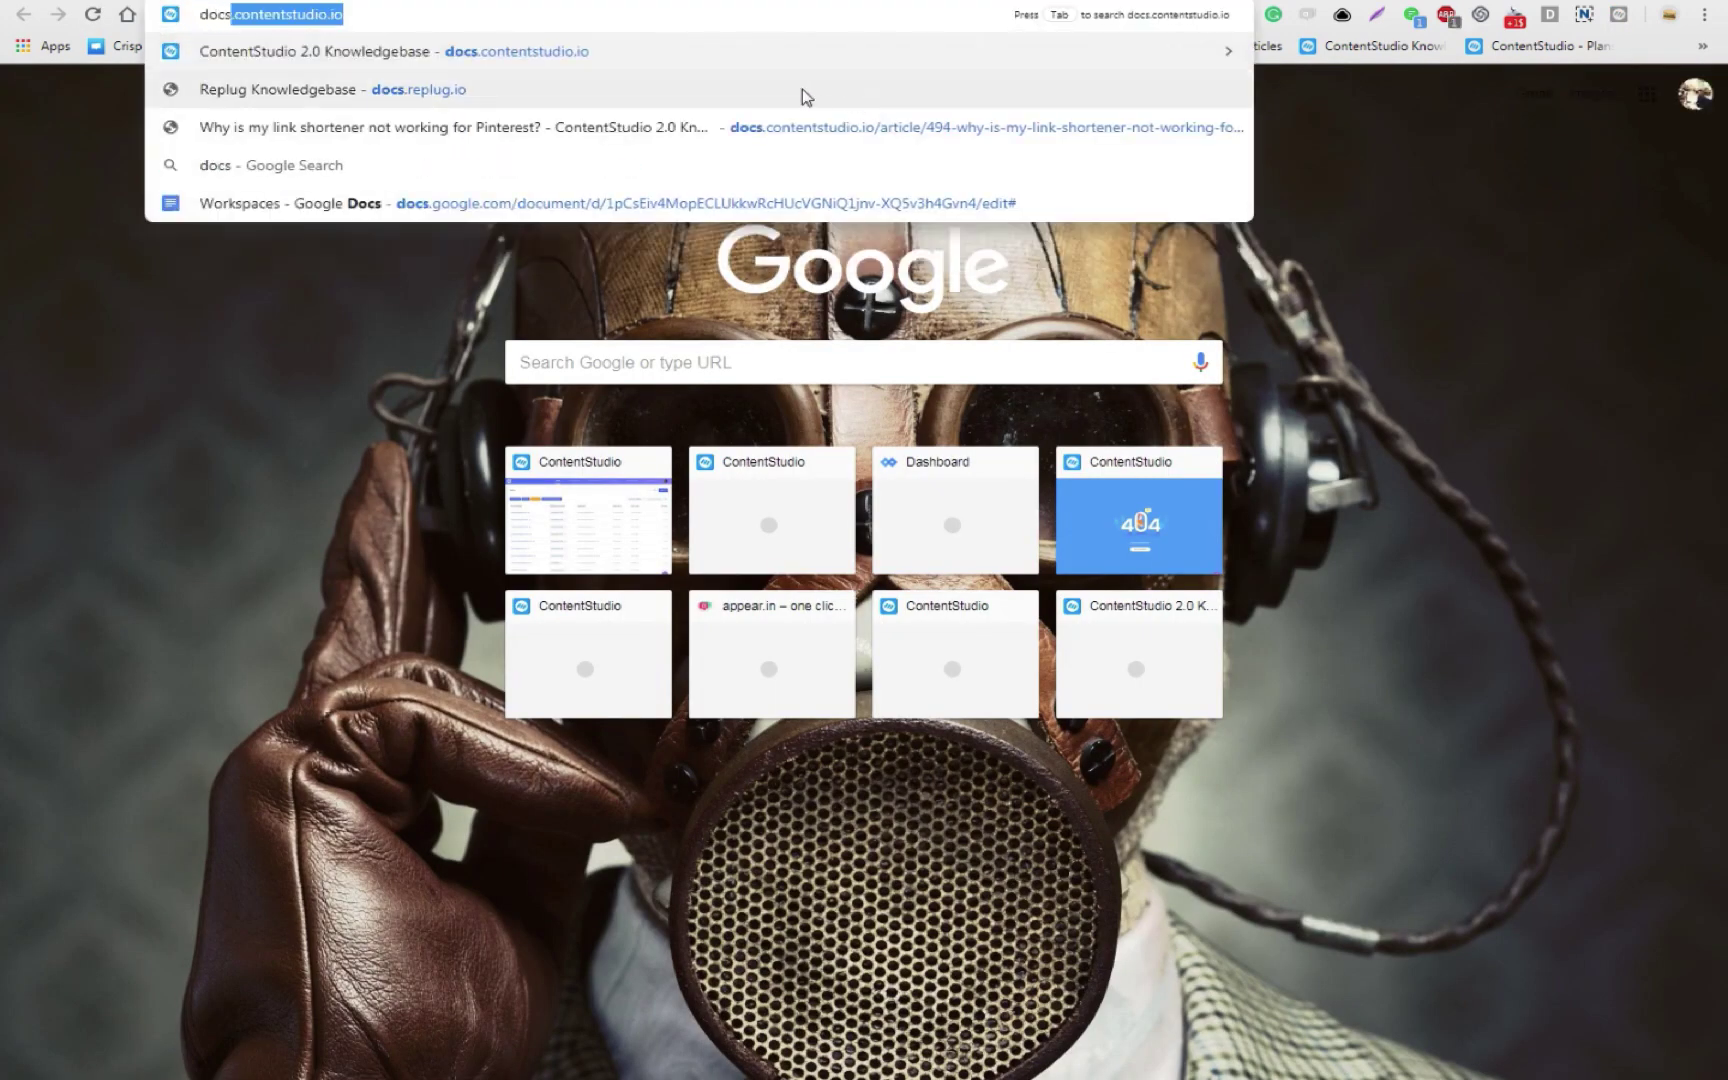
Step: Go to the ContentStudio knowledge base and open its Blogs & CMS integrations category
{"action": "left_click", "coordinate": [736, 54]}
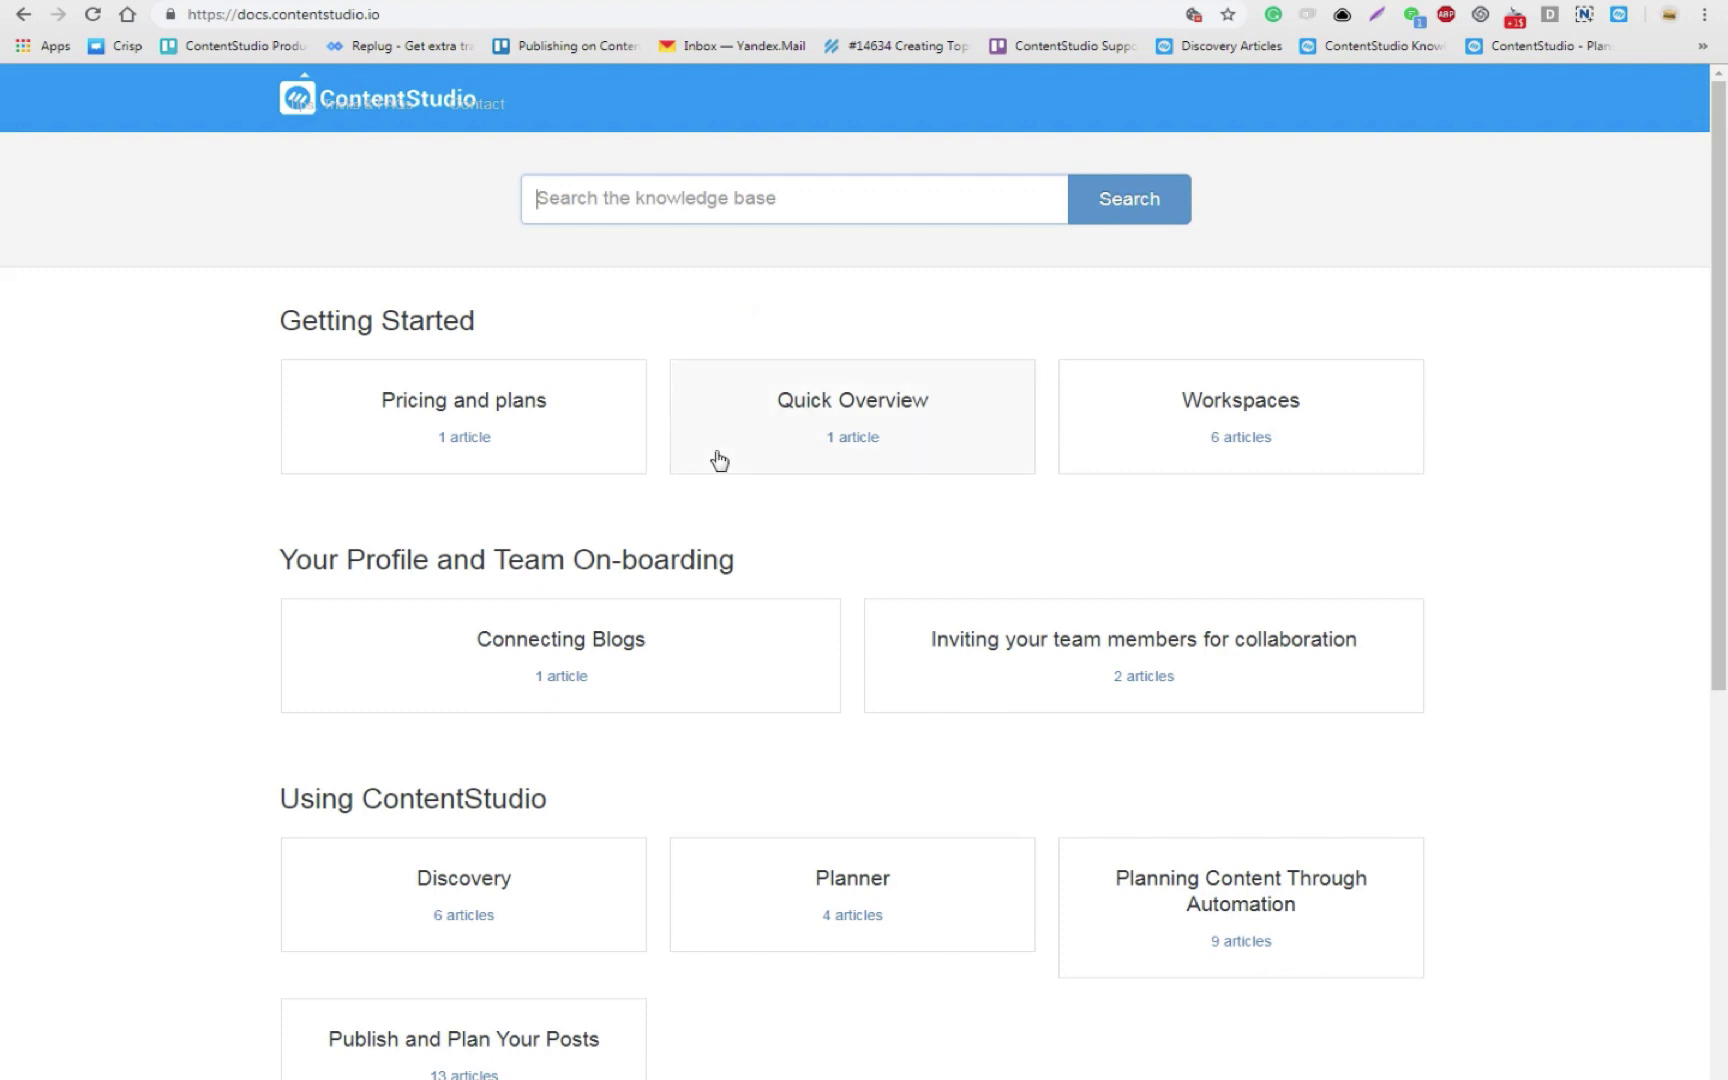
{"action": "scroll", "coordinate": [717, 463], "scroll_direction": "down", "scroll_amount": 3}
{"action": "scroll", "coordinate": [717, 464], "scroll_direction": "up", "scroll_amount": 3}
{"action": "scroll", "coordinate": [486, 378], "scroll_direction": "down", "scroll_amount": 4}
{"action": "scroll", "coordinate": [524, 414], "scroll_direction": "down", "scroll_amount": 1}
{"action": "scroll", "coordinate": [510, 487], "scroll_direction": "up", "scroll_amount": 5}
{"action": "scroll", "coordinate": [510, 486], "scroll_direction": "down", "scroll_amount": 4}
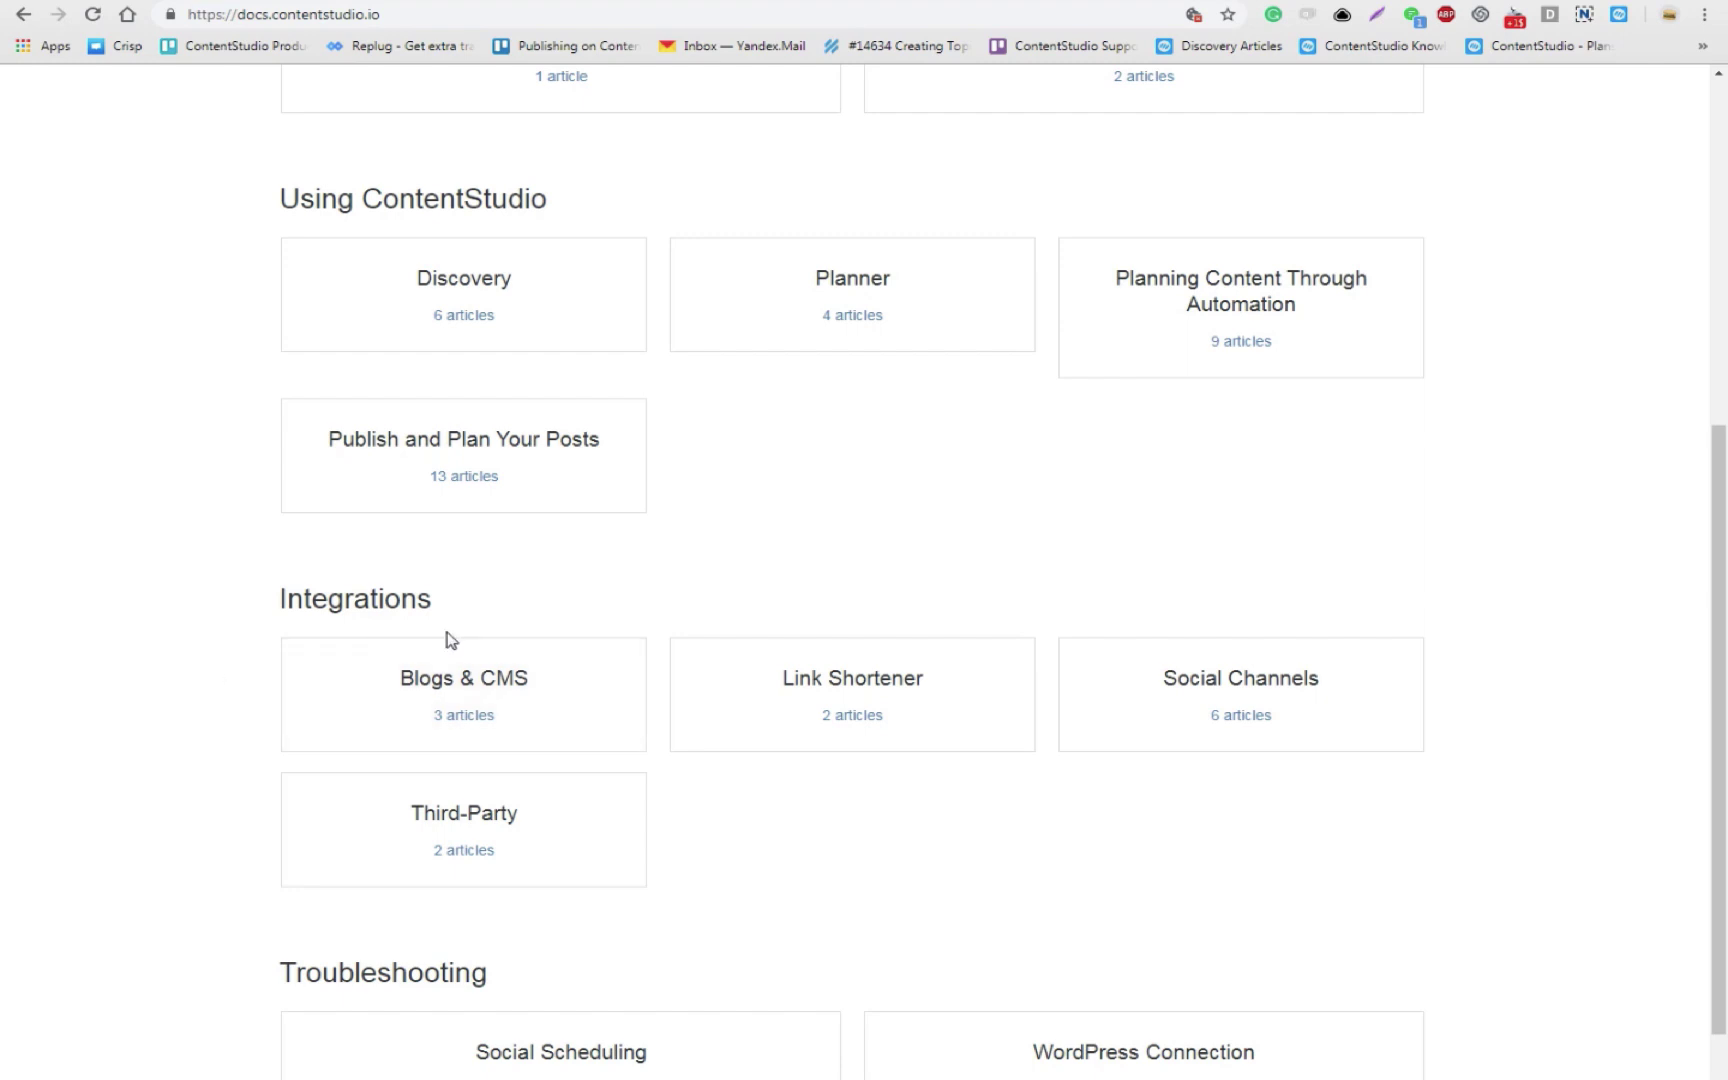
{"action": "left_click", "coordinate": [472, 688]}
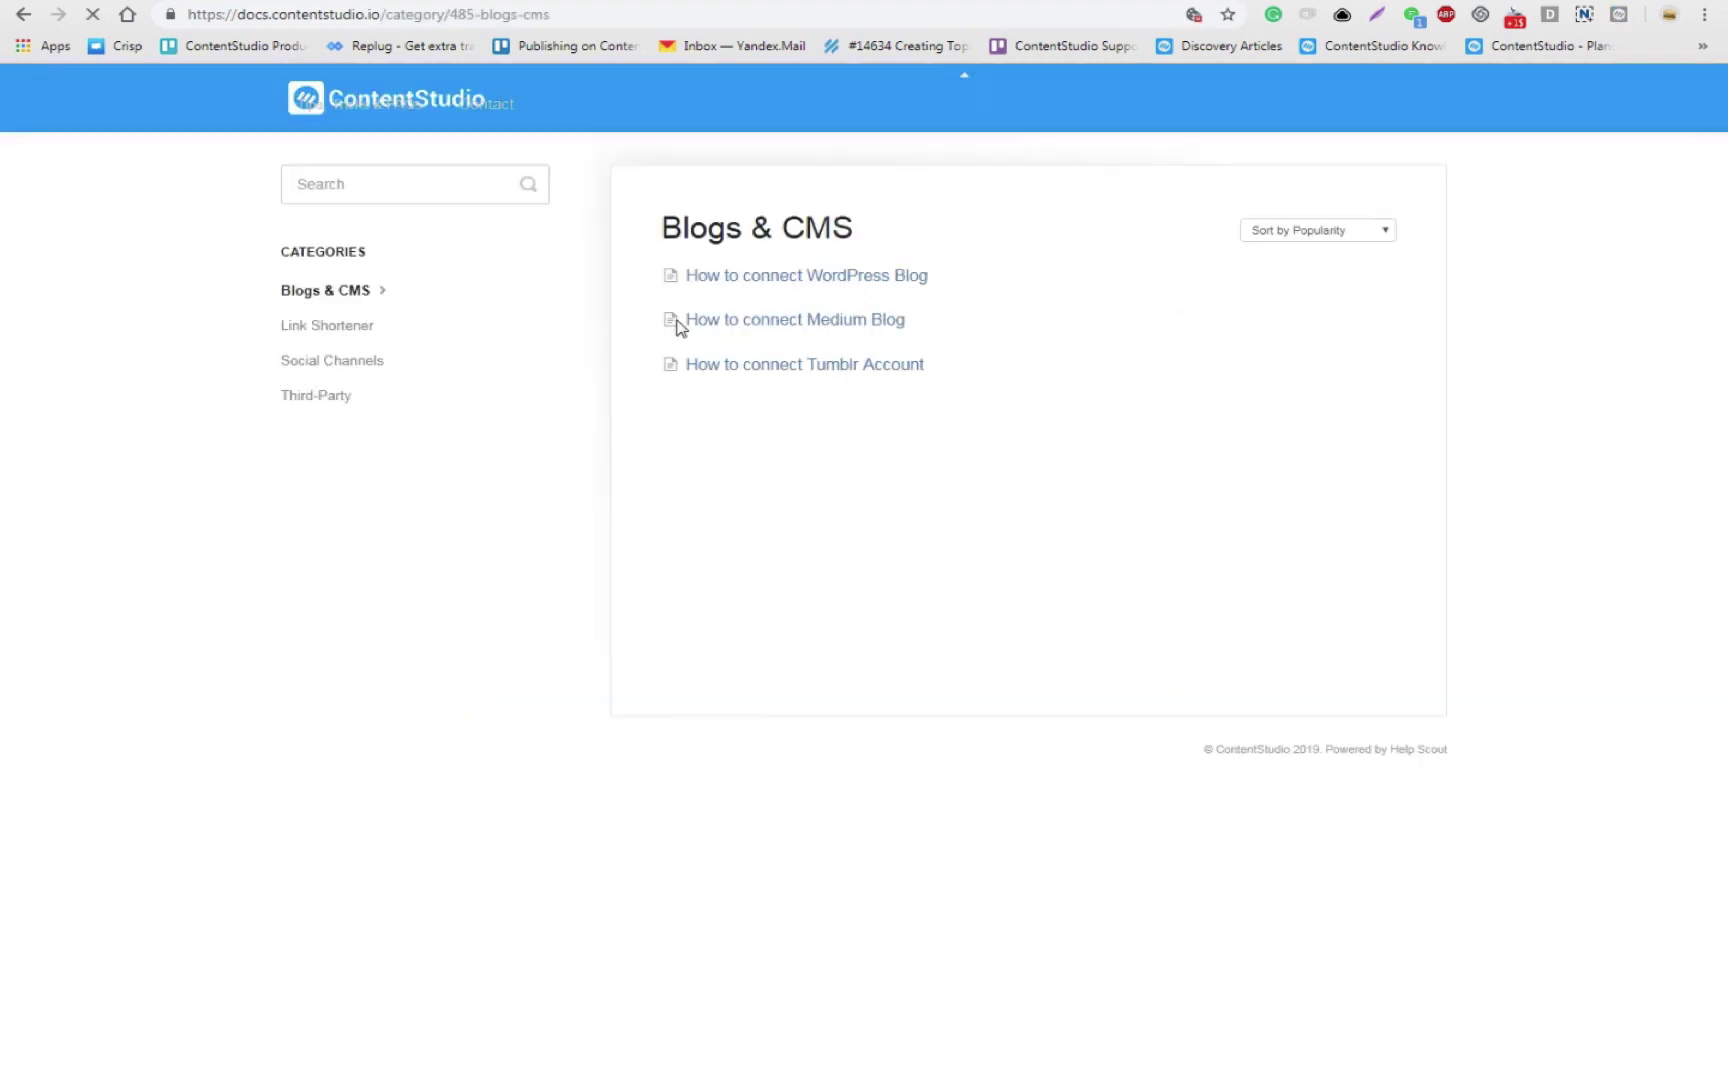
Step: Read the 'How to connect WordPress Blog' guide, cancel the plugin zip download, and return to WordPress
{"action": "left_click", "coordinate": [832, 280]}
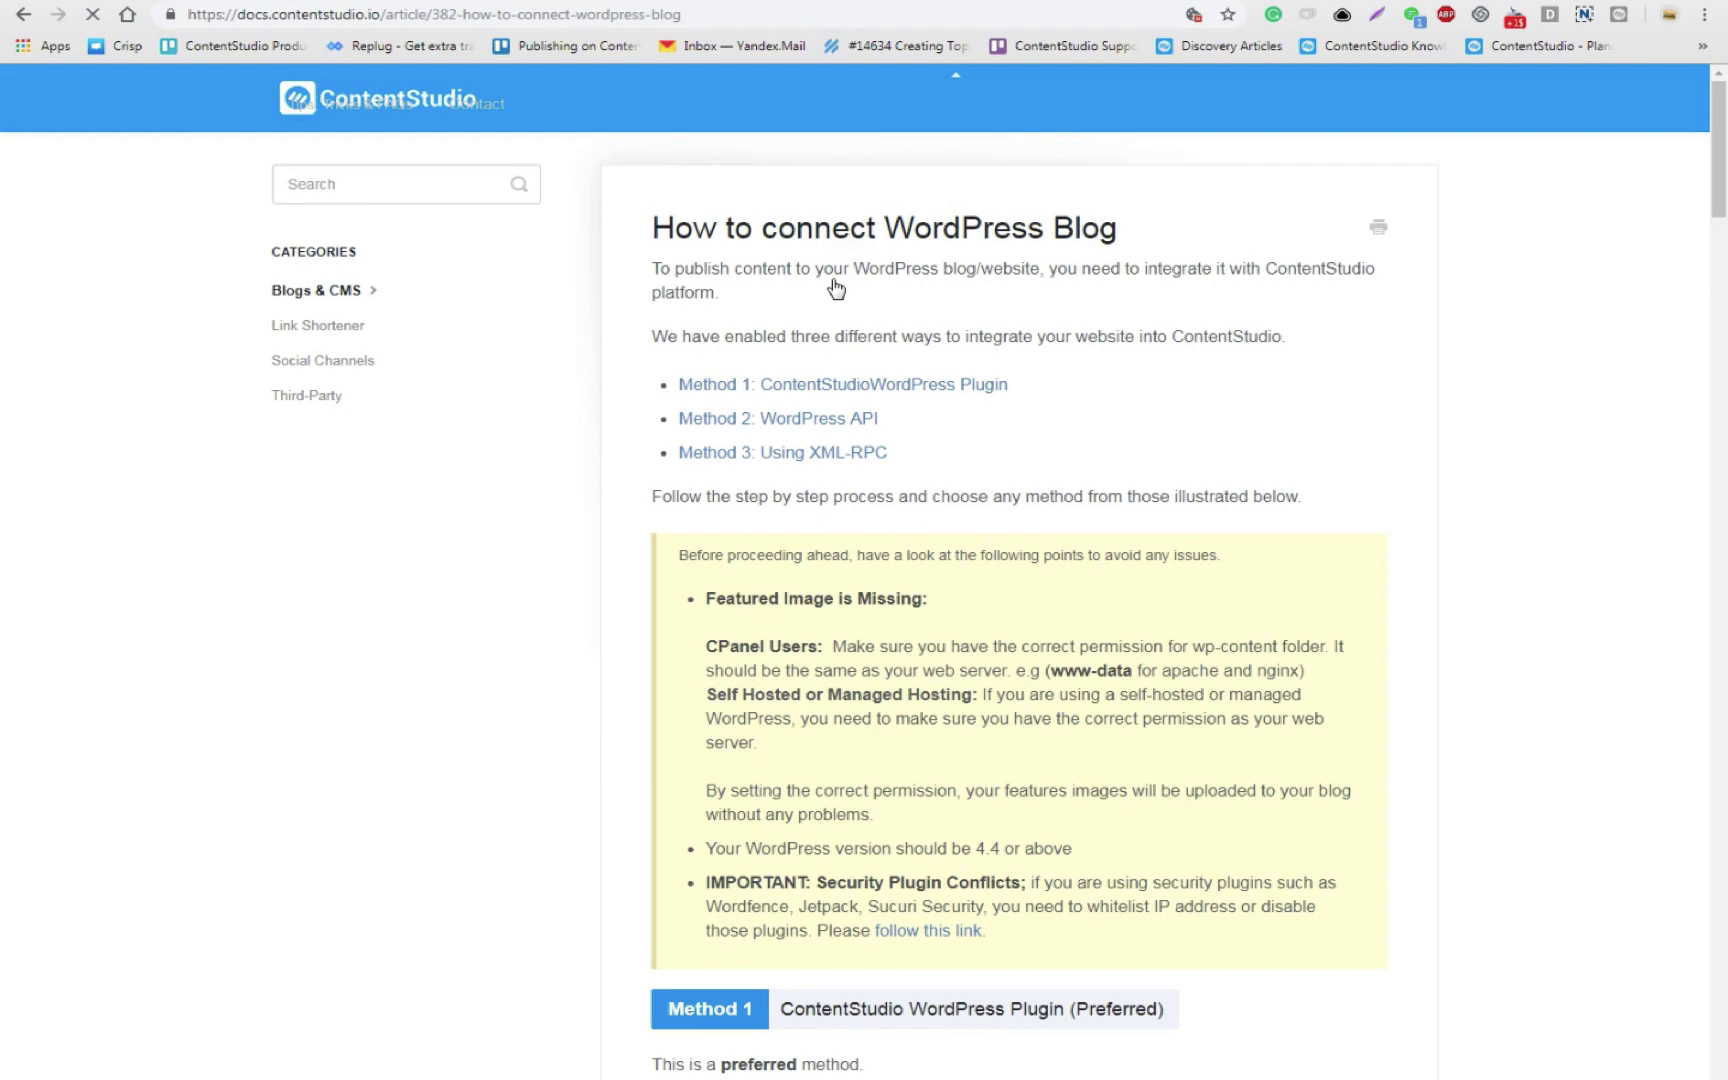
{"action": "scroll", "coordinate": [698, 706], "scroll_direction": "down", "scroll_amount": 5}
{"action": "scroll", "coordinate": [693, 706], "scroll_direction": "down", "scroll_amount": 5}
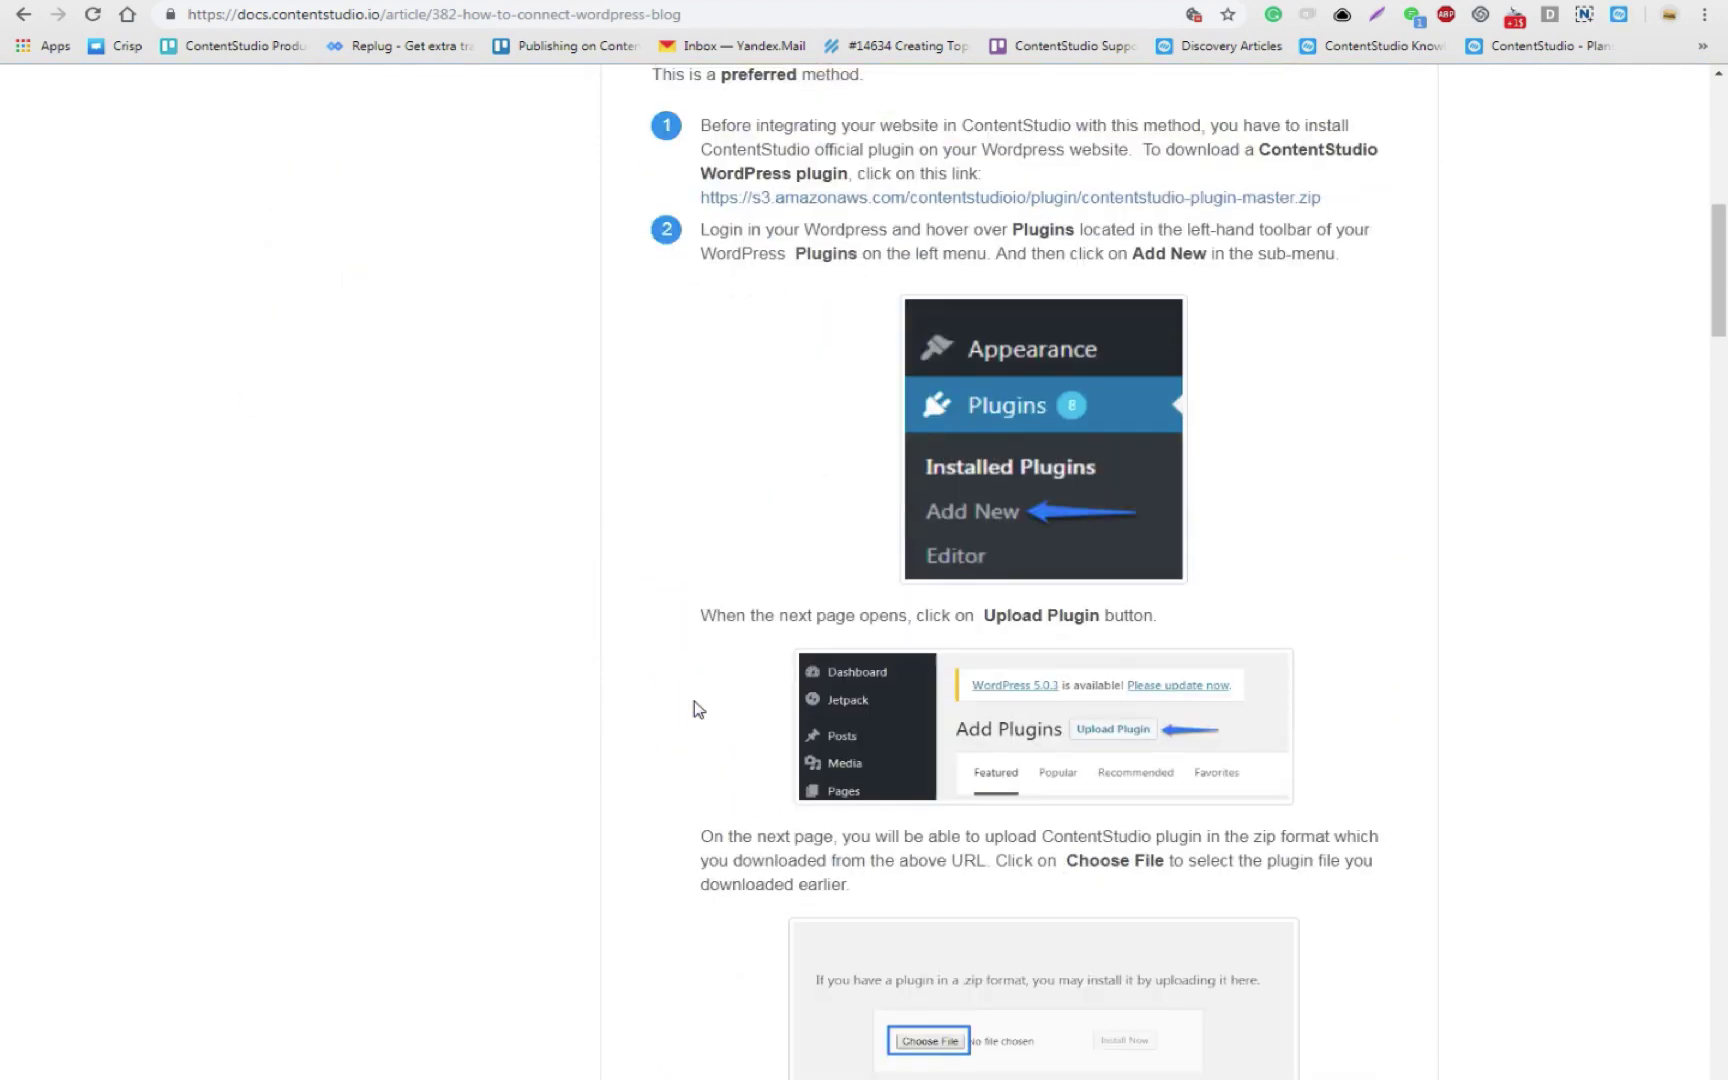
{"action": "scroll", "coordinate": [693, 706], "scroll_direction": "up", "scroll_amount": 4}
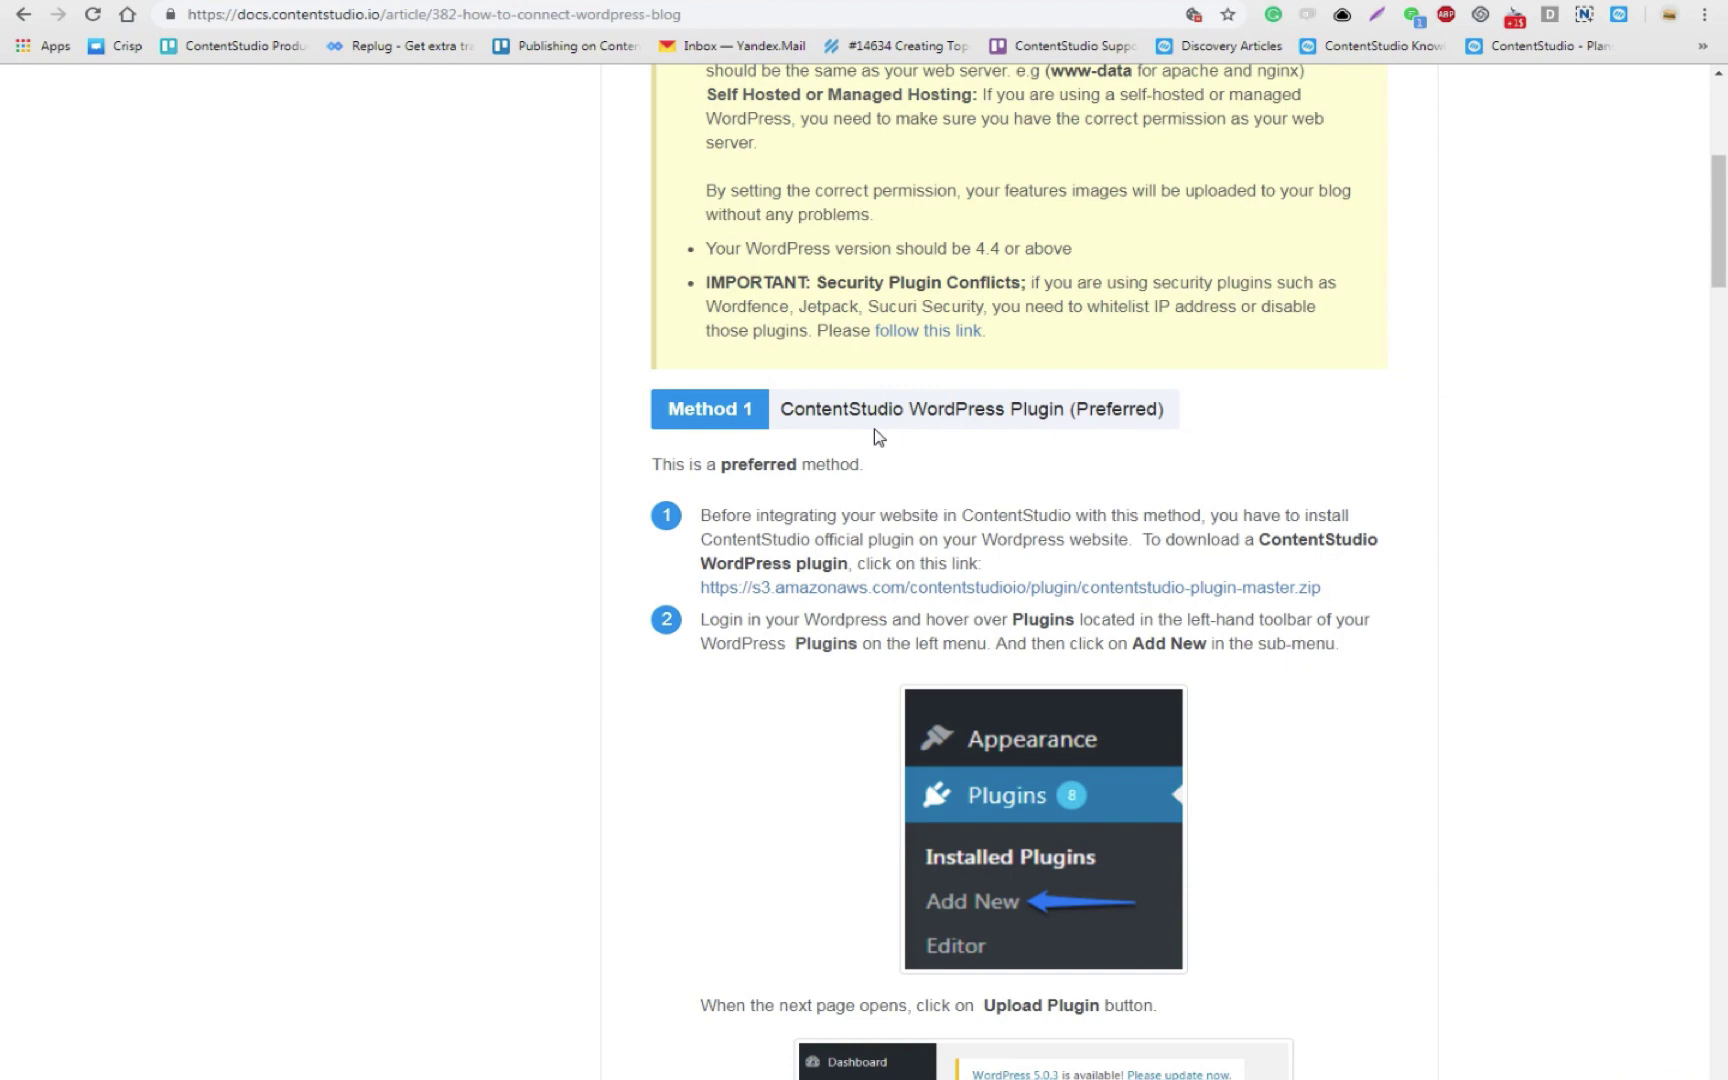
{"action": "left_click", "coordinate": [945, 594]}
{"action": "left_click", "coordinate": [1006, 677]}
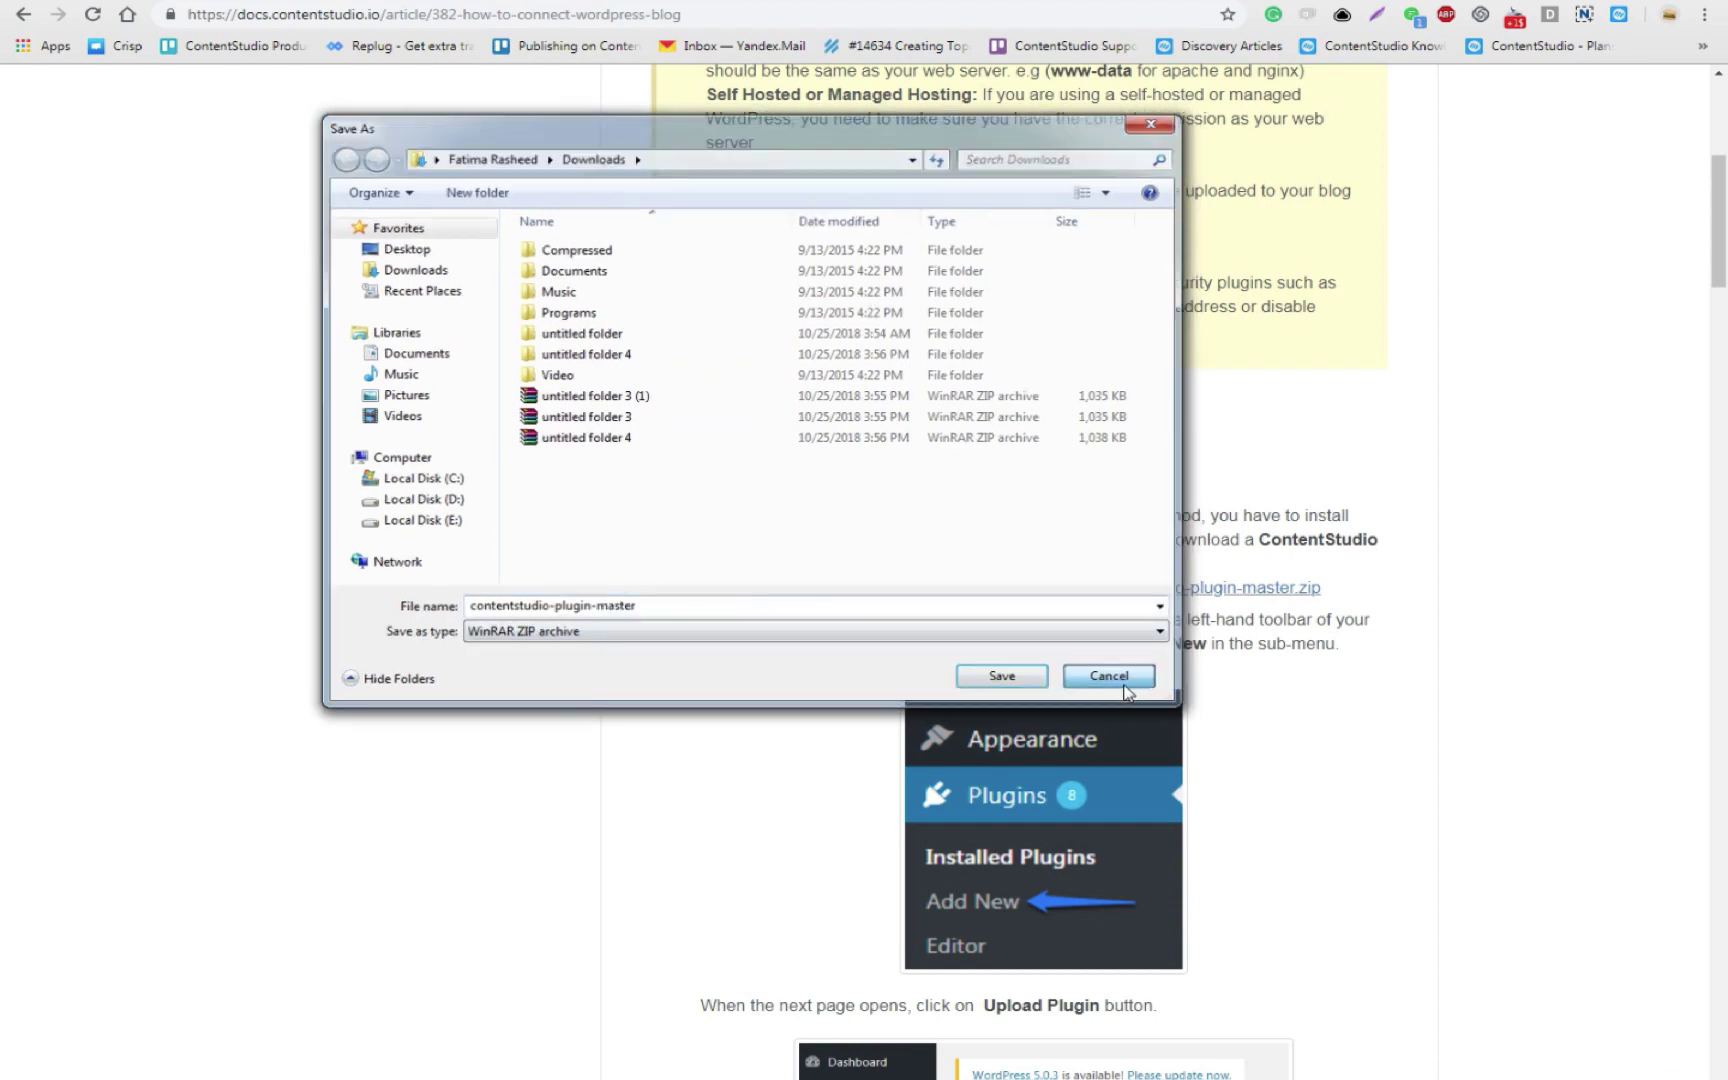
{"action": "key", "text": "ctrl+Tab"}
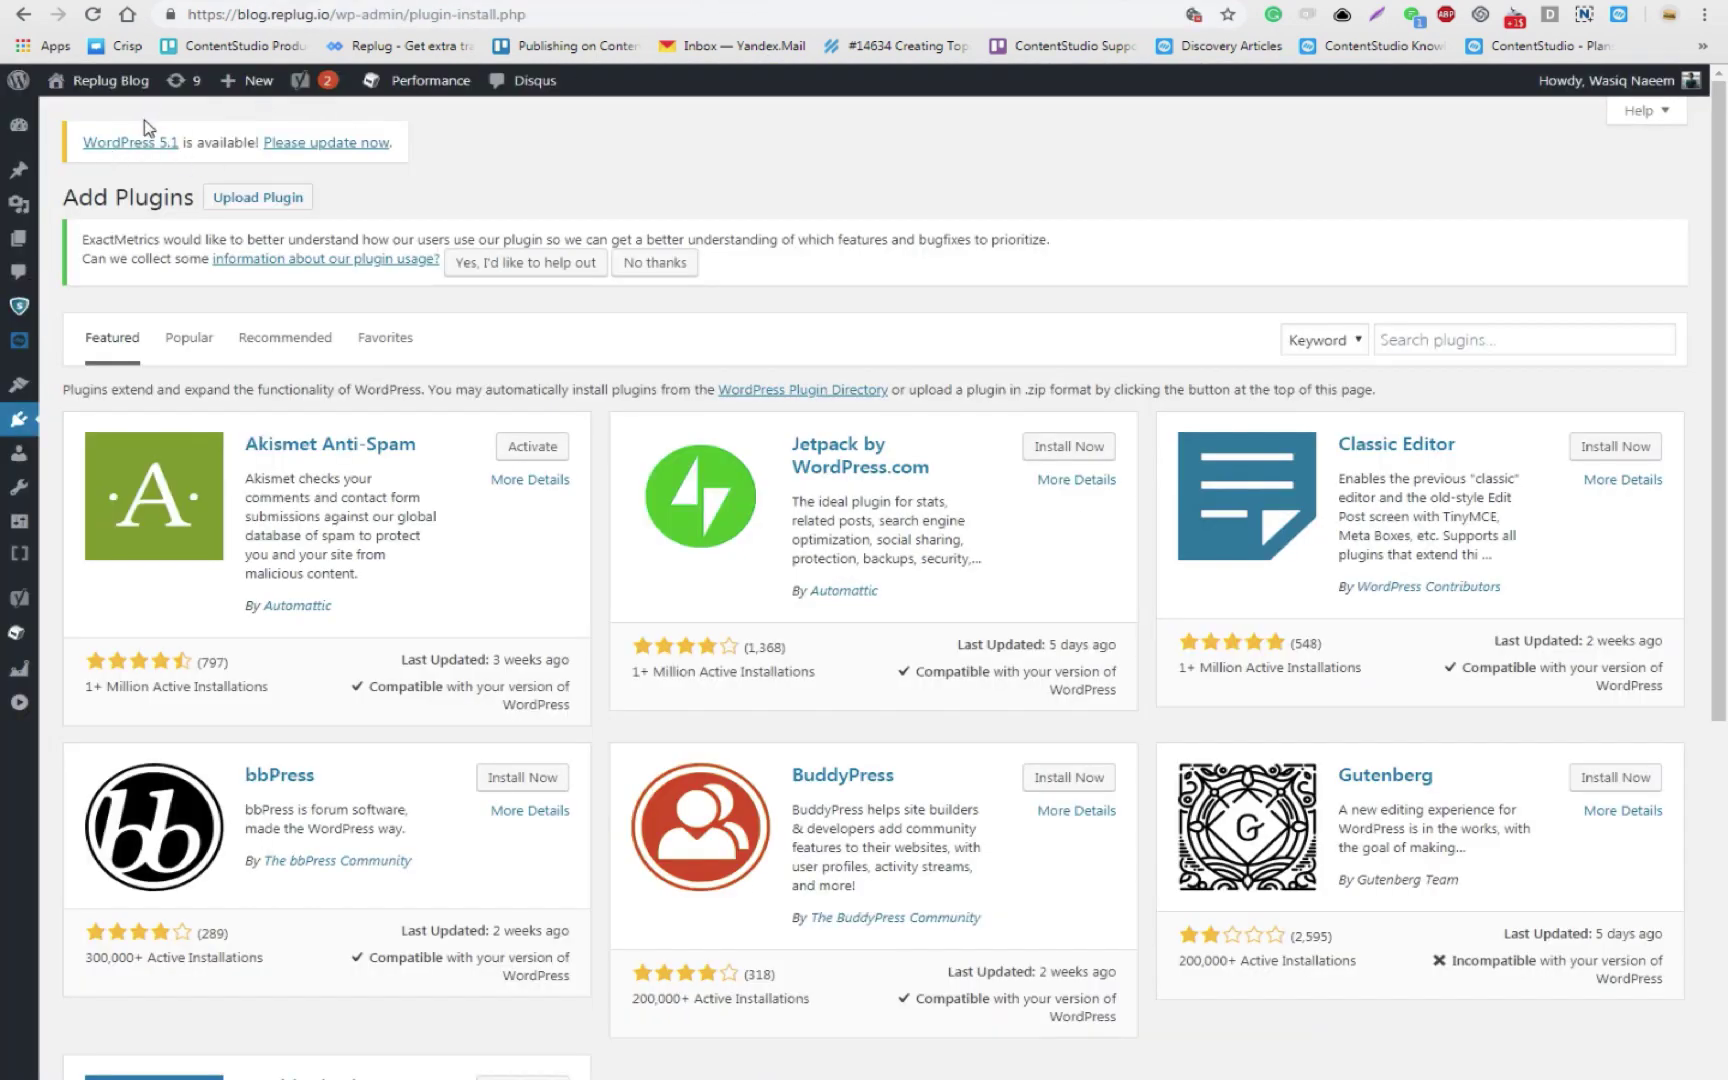
Step: Go to the ContentStudio plugin's connection settings in WordPress and select the API key field
{"action": "left_click", "coordinate": [258, 198]}
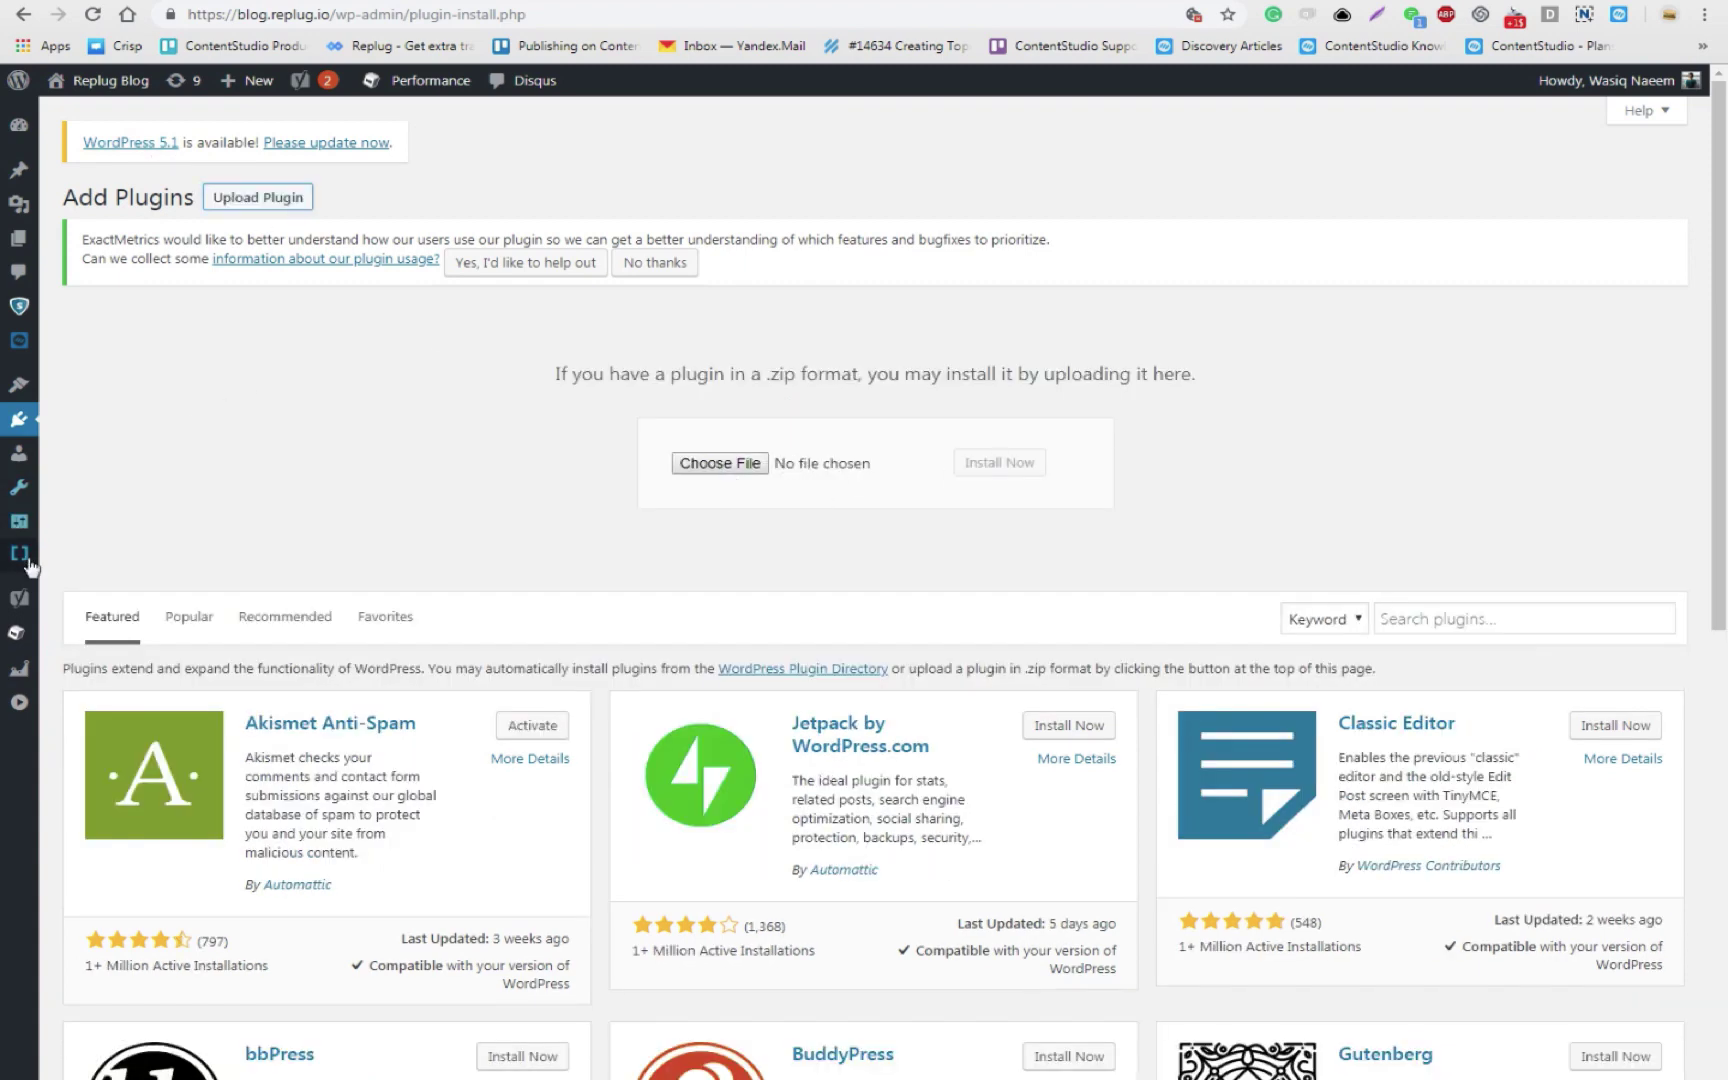
{"action": "left_click", "coordinate": [18, 341]}
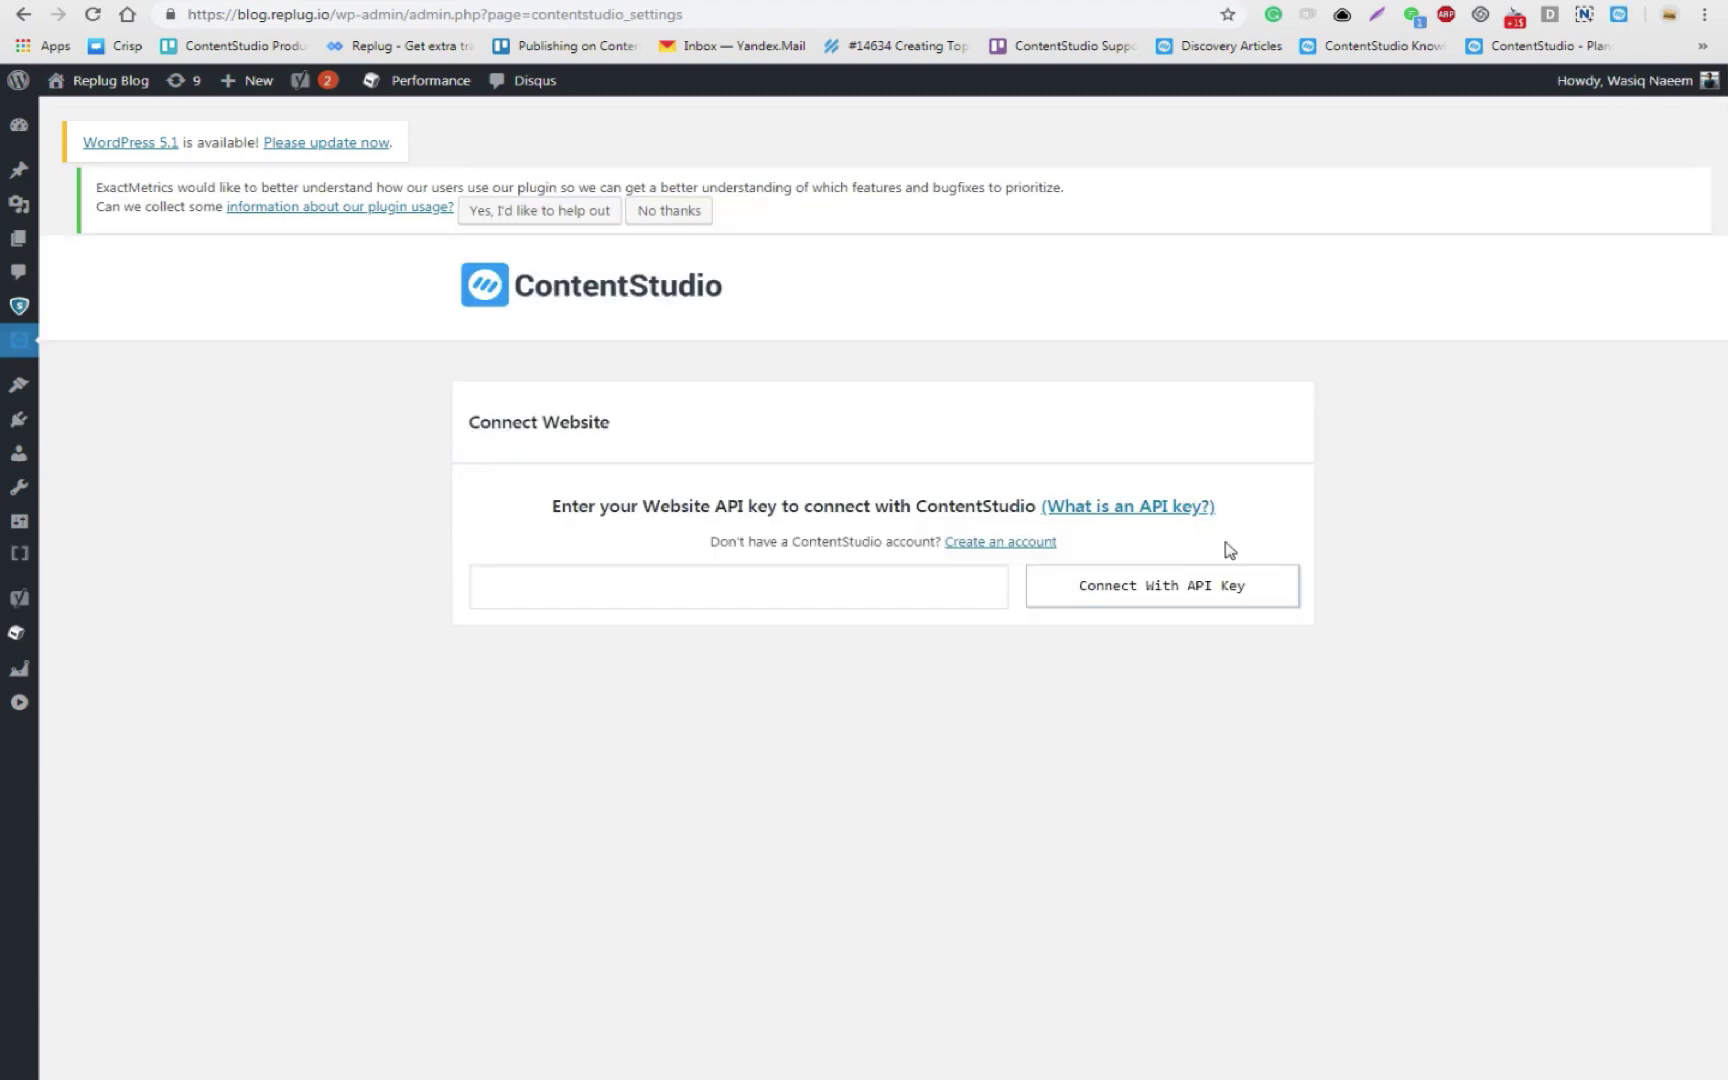
{"action": "left_click", "coordinate": [766, 582]}
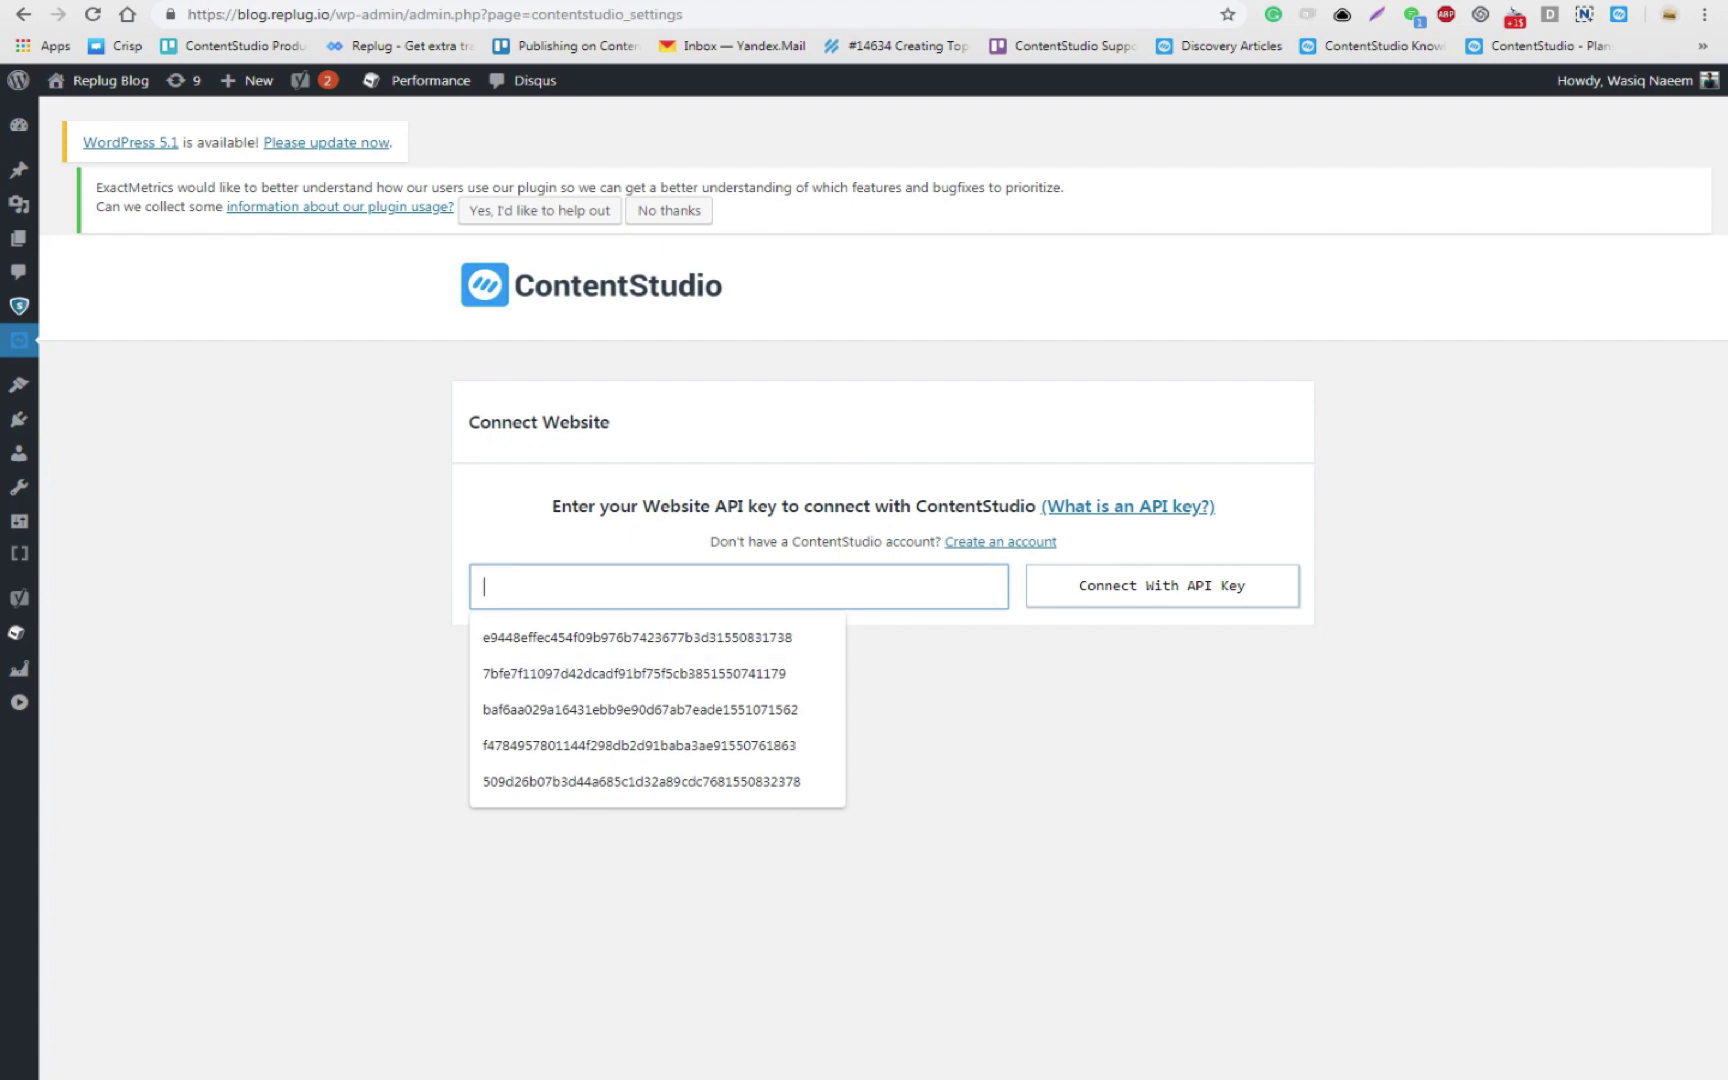
Step: Copy blog.replug.io's API key from ContentStudio
{"action": "key", "text": "ctrl+Tab"}
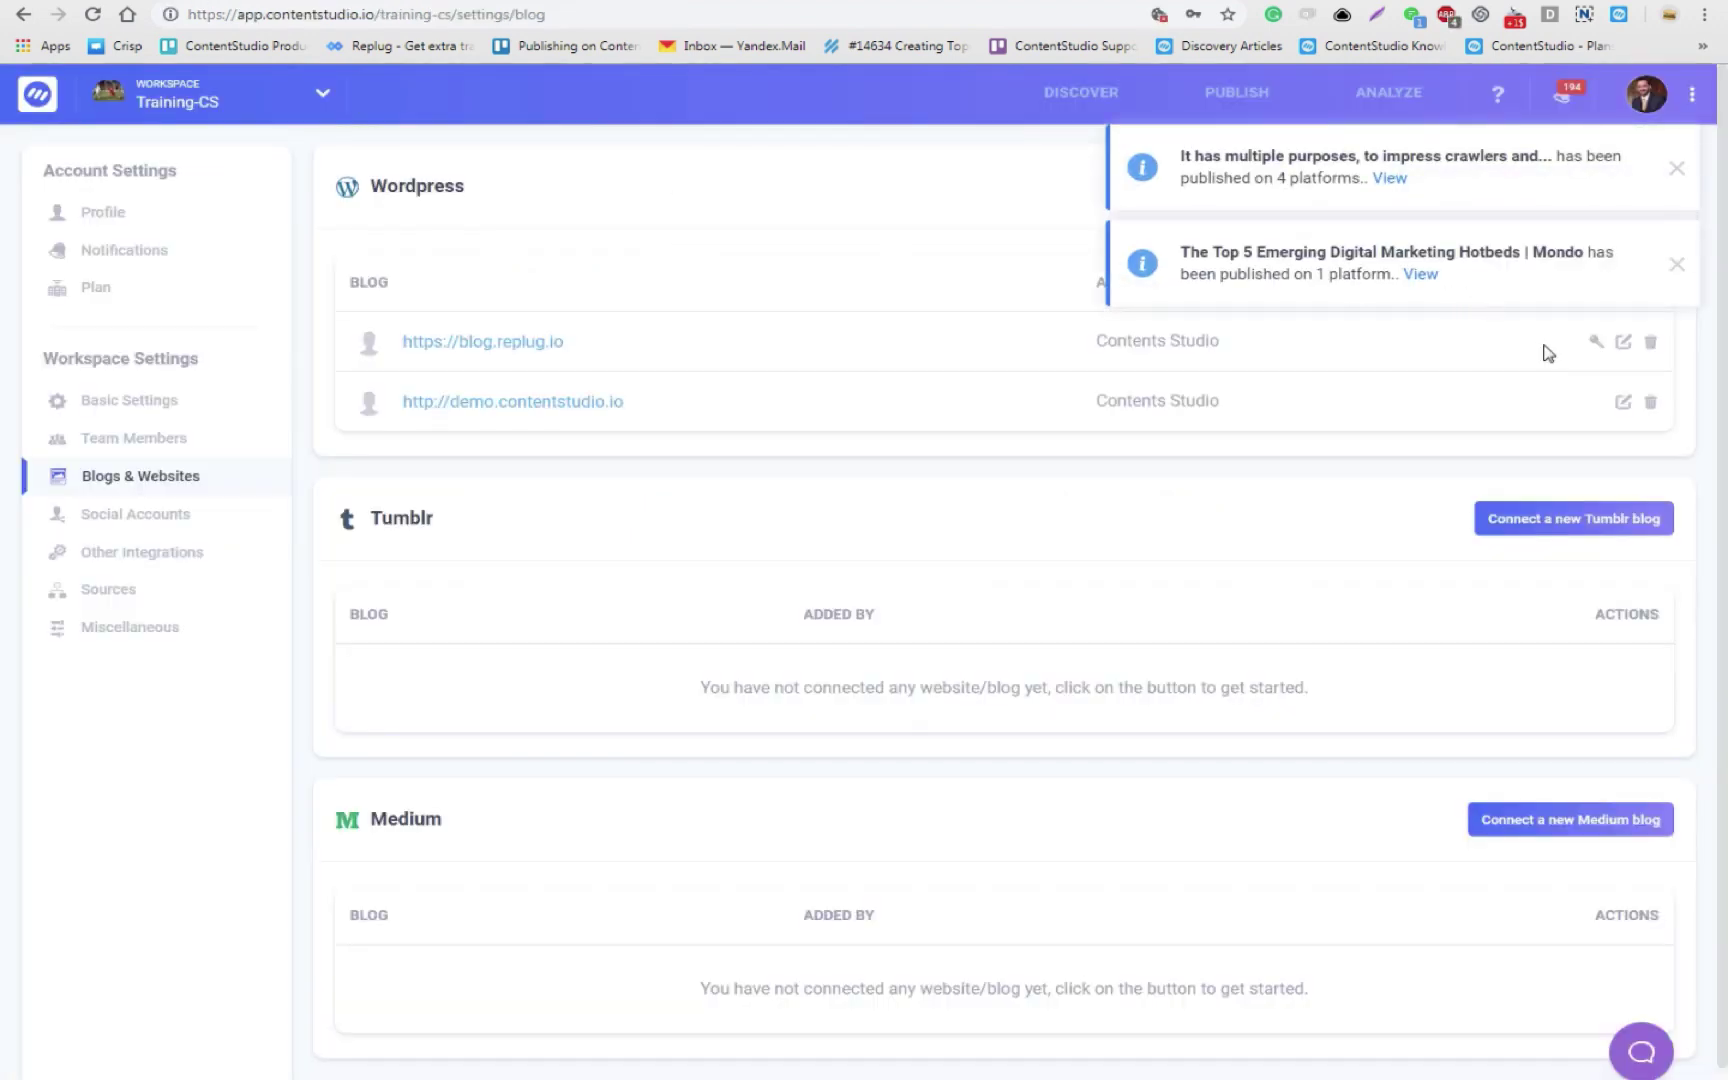
{"action": "left_click", "coordinate": [1594, 341]}
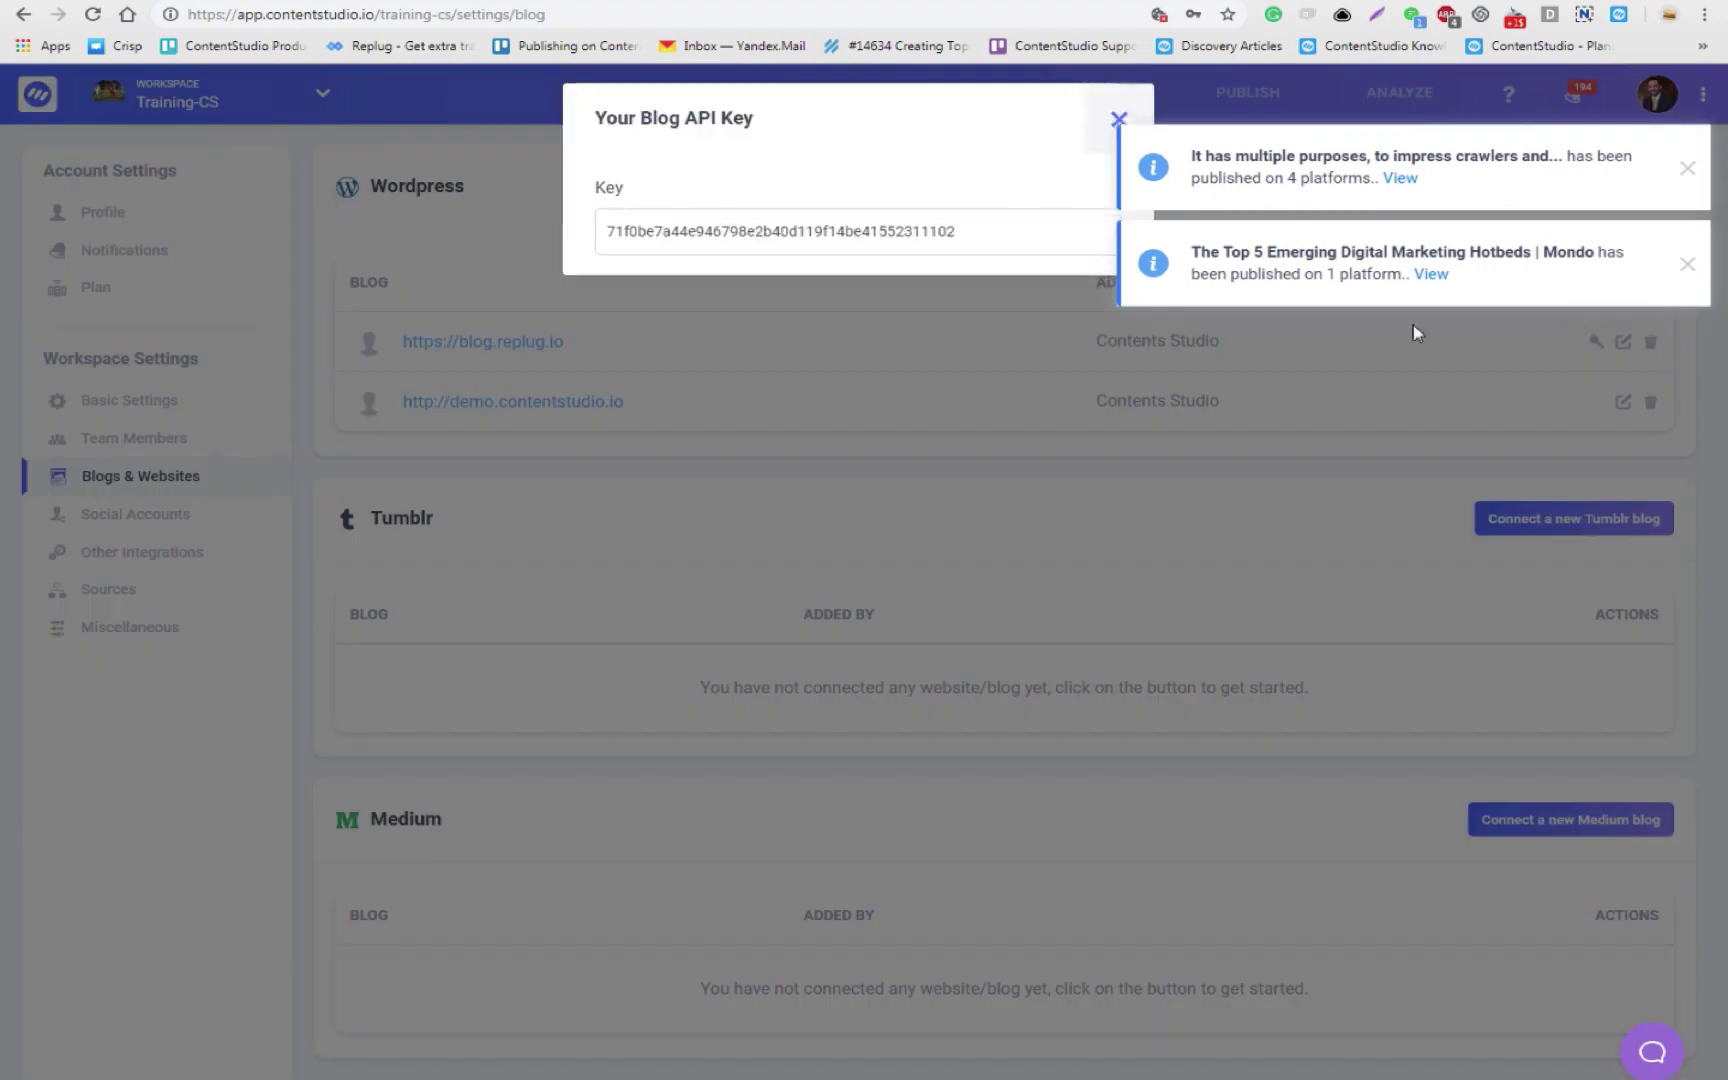
{"action": "double_click", "coordinate": [961, 242]}
{"action": "key", "text": "ctrl+c"}
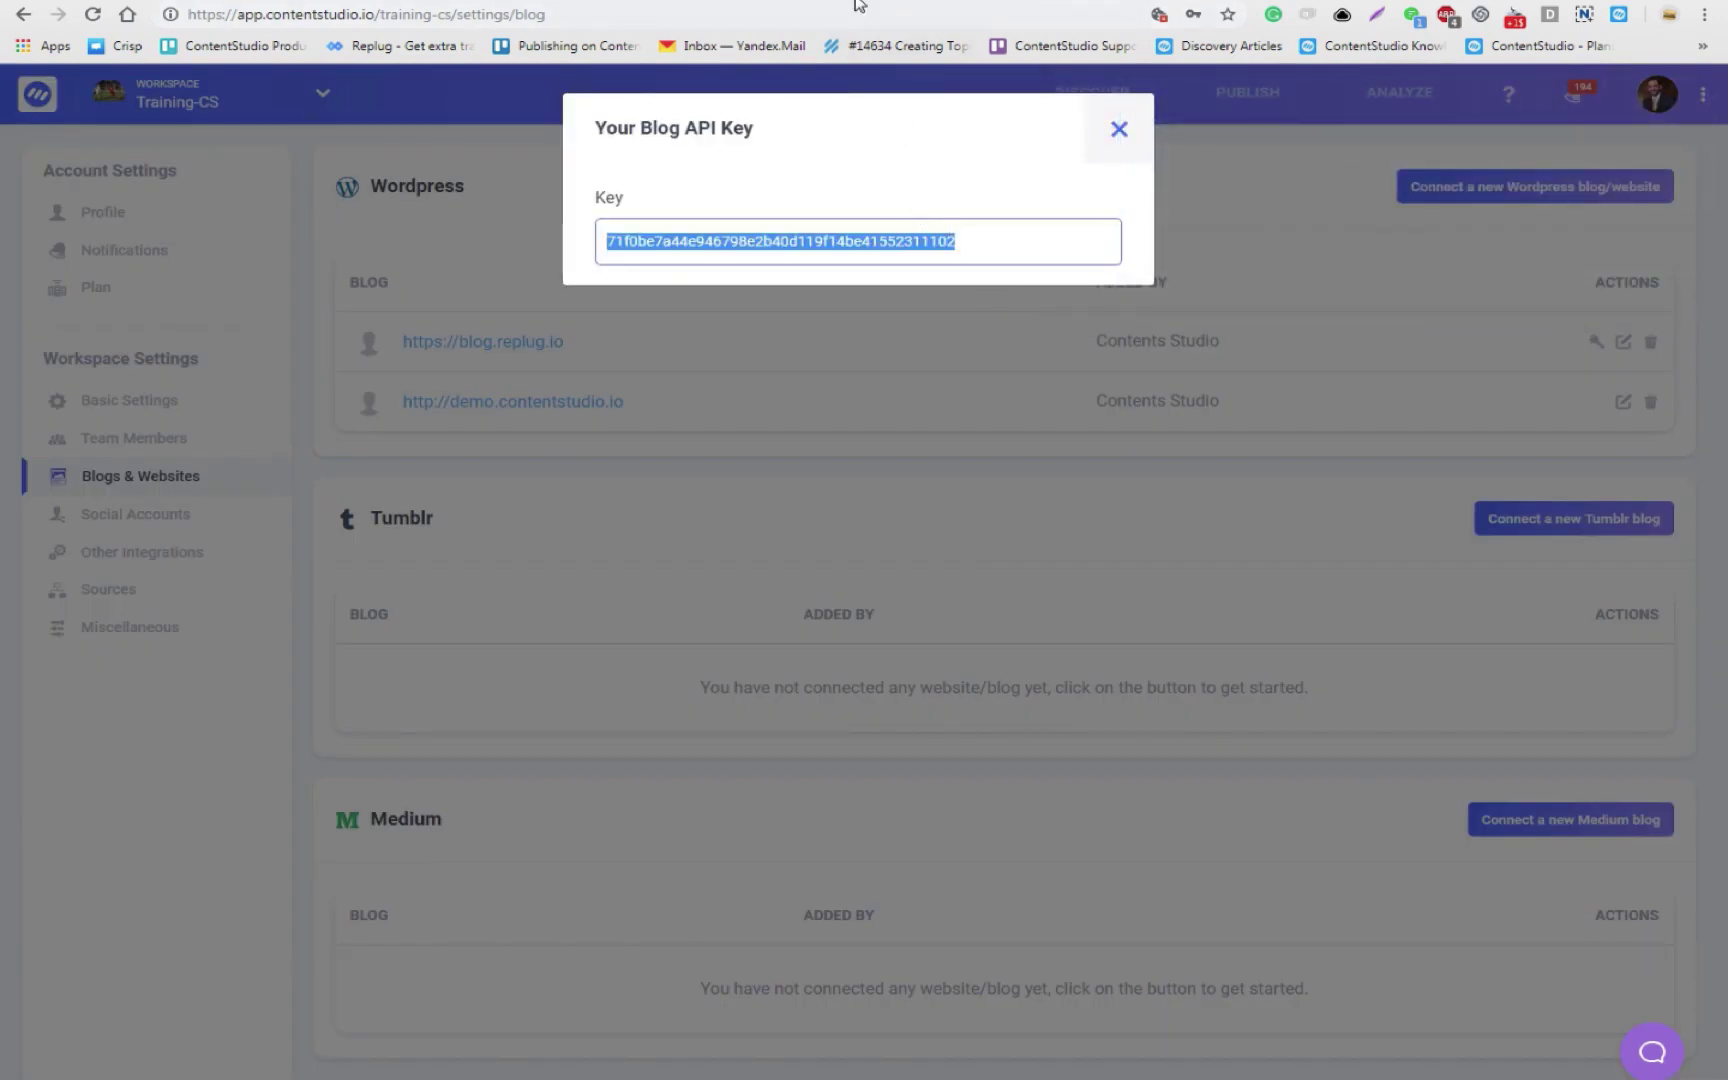
Step: Paste the key into the WordPress plugin, connect with it, and close ContentStudio's key popup
{"action": "left_click", "coordinate": [859, 9]}
{"action": "left_click", "coordinate": [757, 582]}
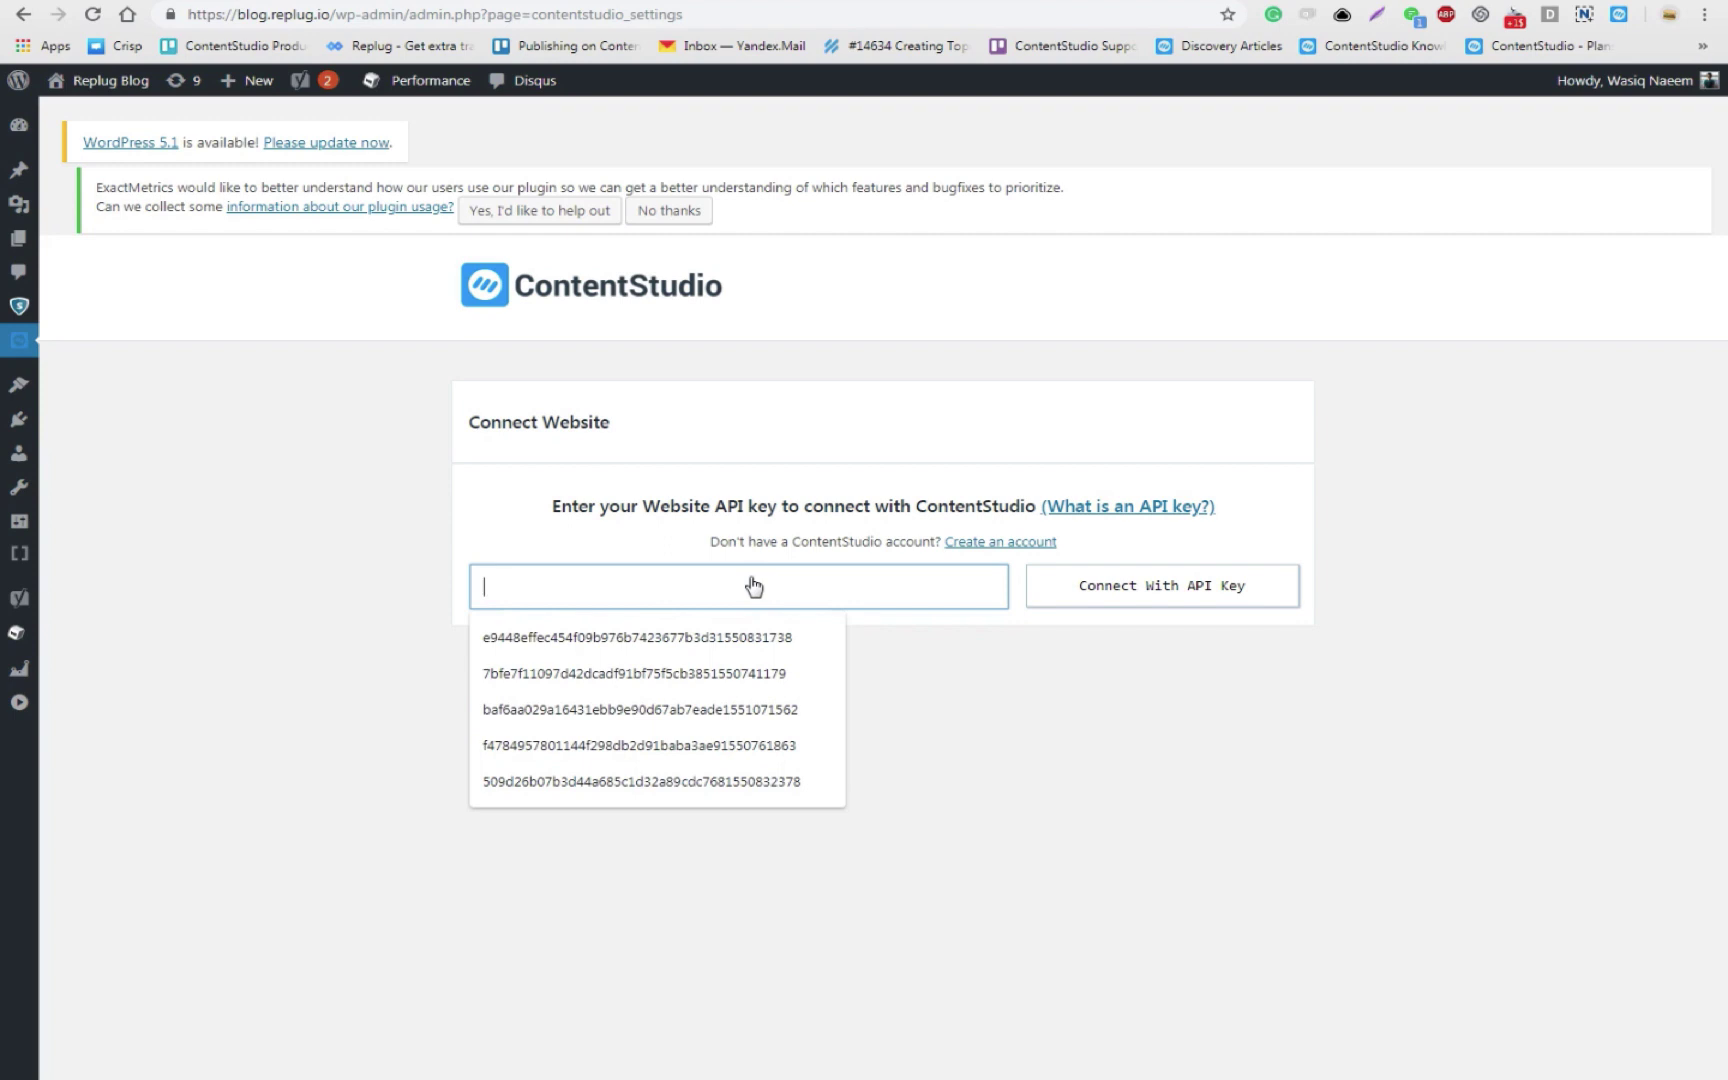
{"action": "key", "text": "ctrl+v"}
{"action": "left_click", "coordinate": [1126, 586]}
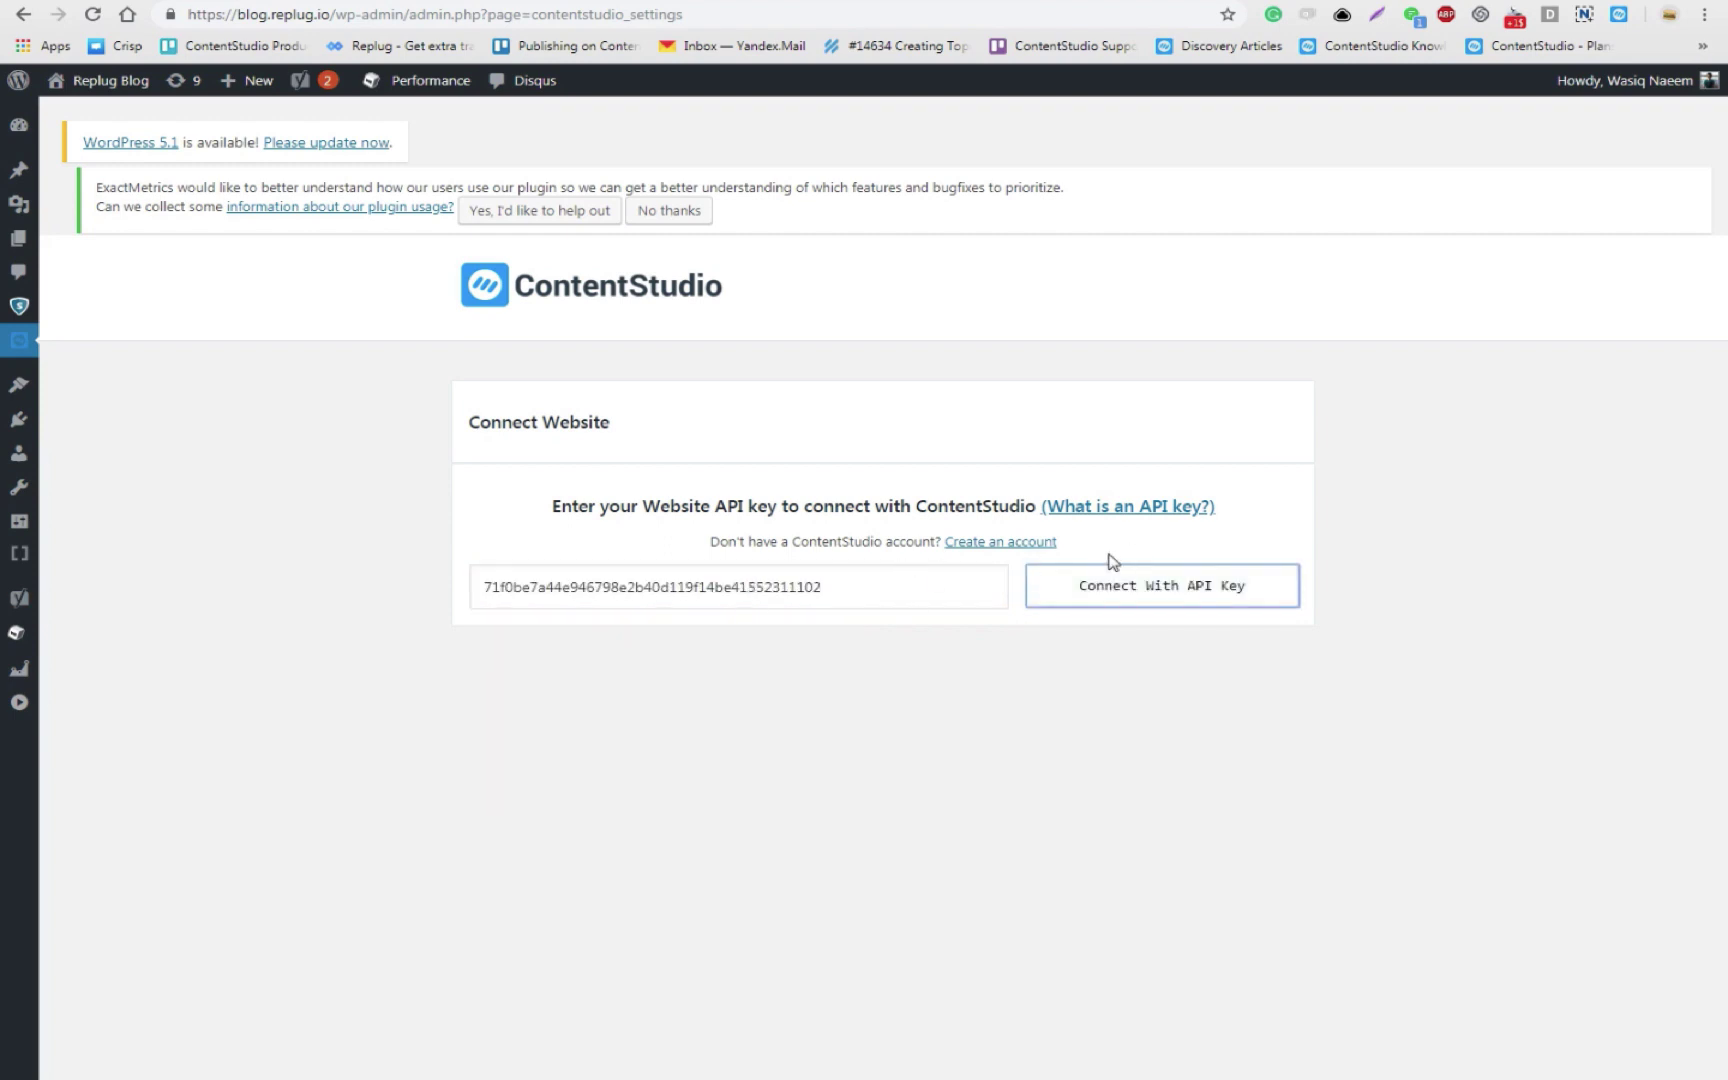
{"action": "left_click", "coordinate": [392, 8]}
{"action": "left_click", "coordinate": [525, 188]}
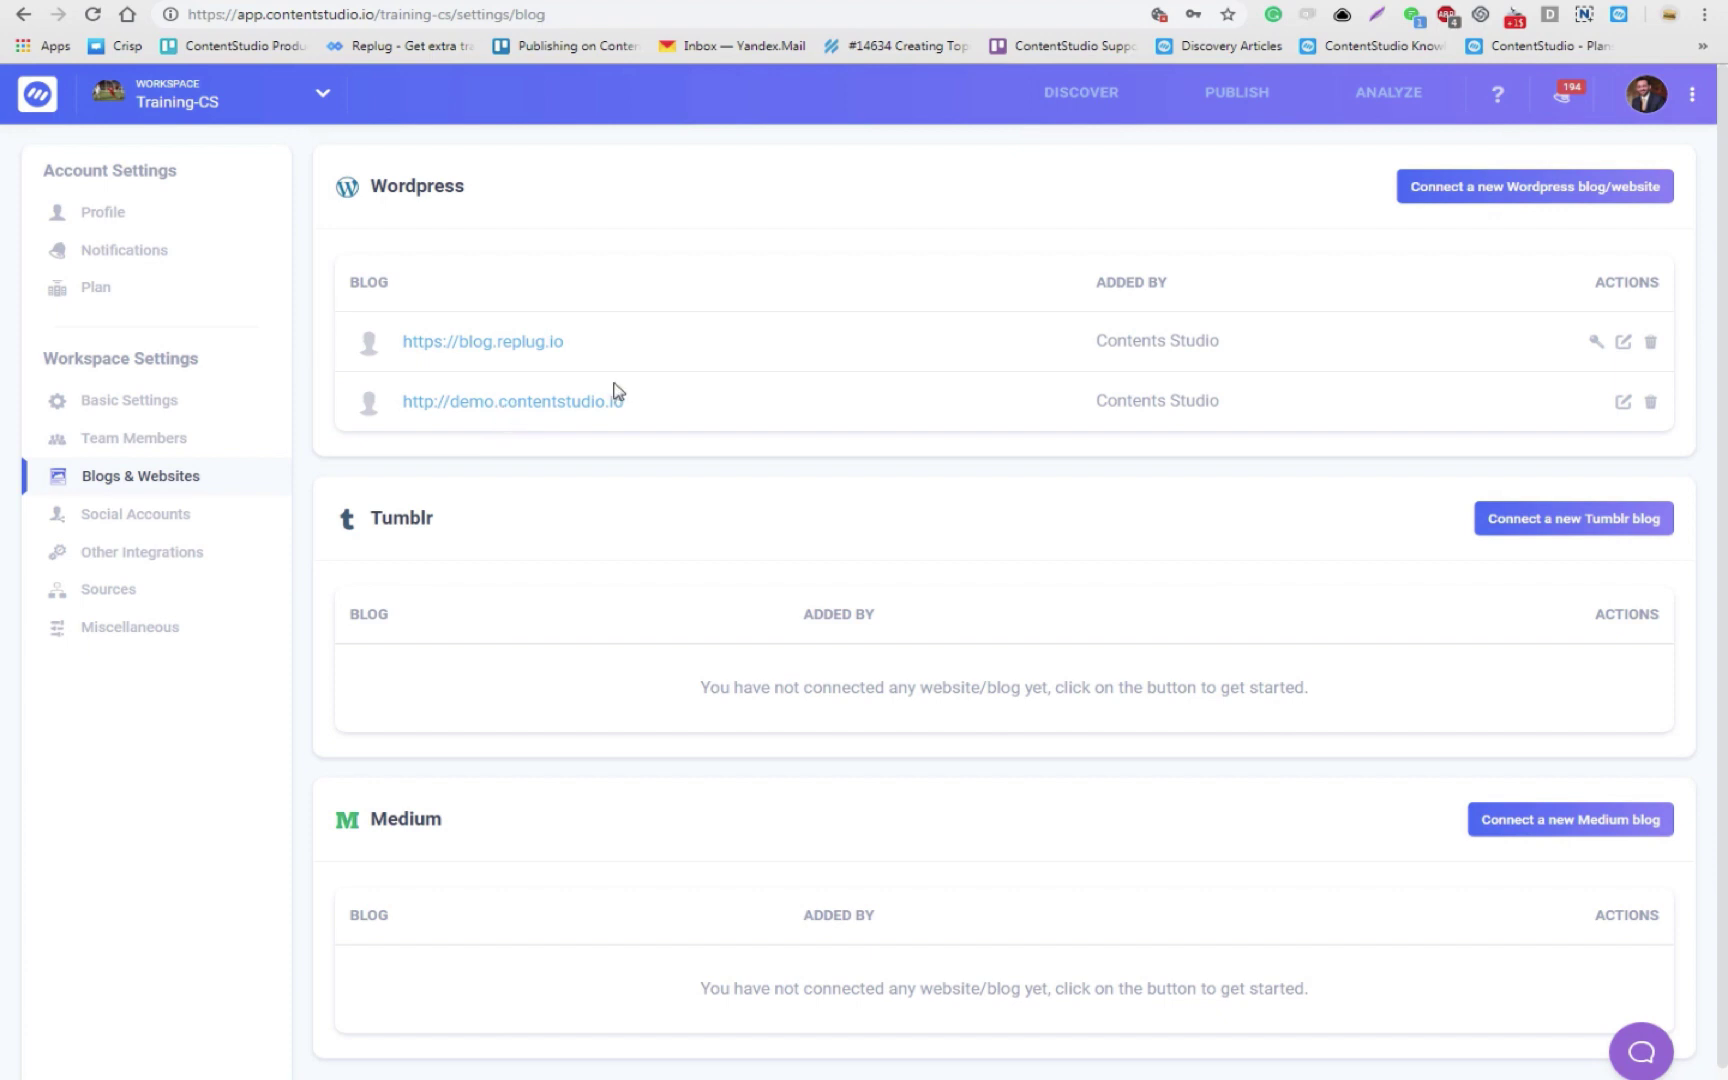
{"action": "left_click", "coordinate": [1622, 342]}
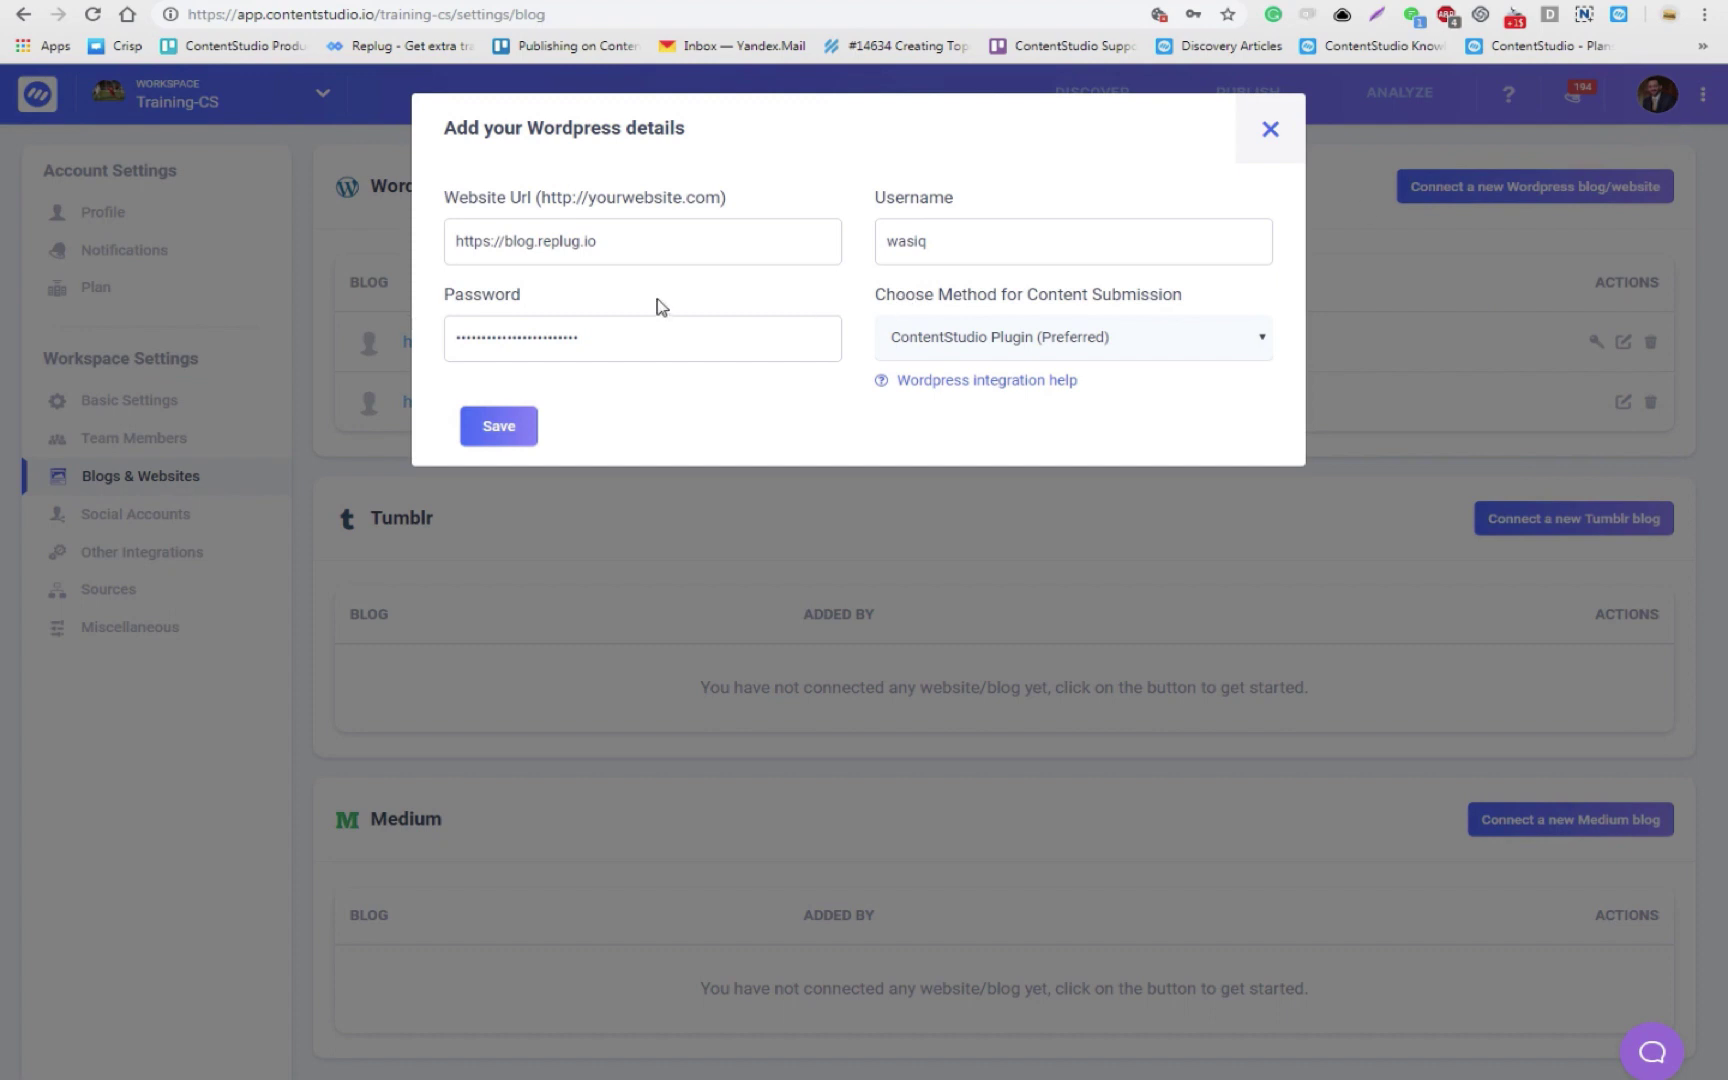
{"action": "left_click", "coordinate": [642, 251]}
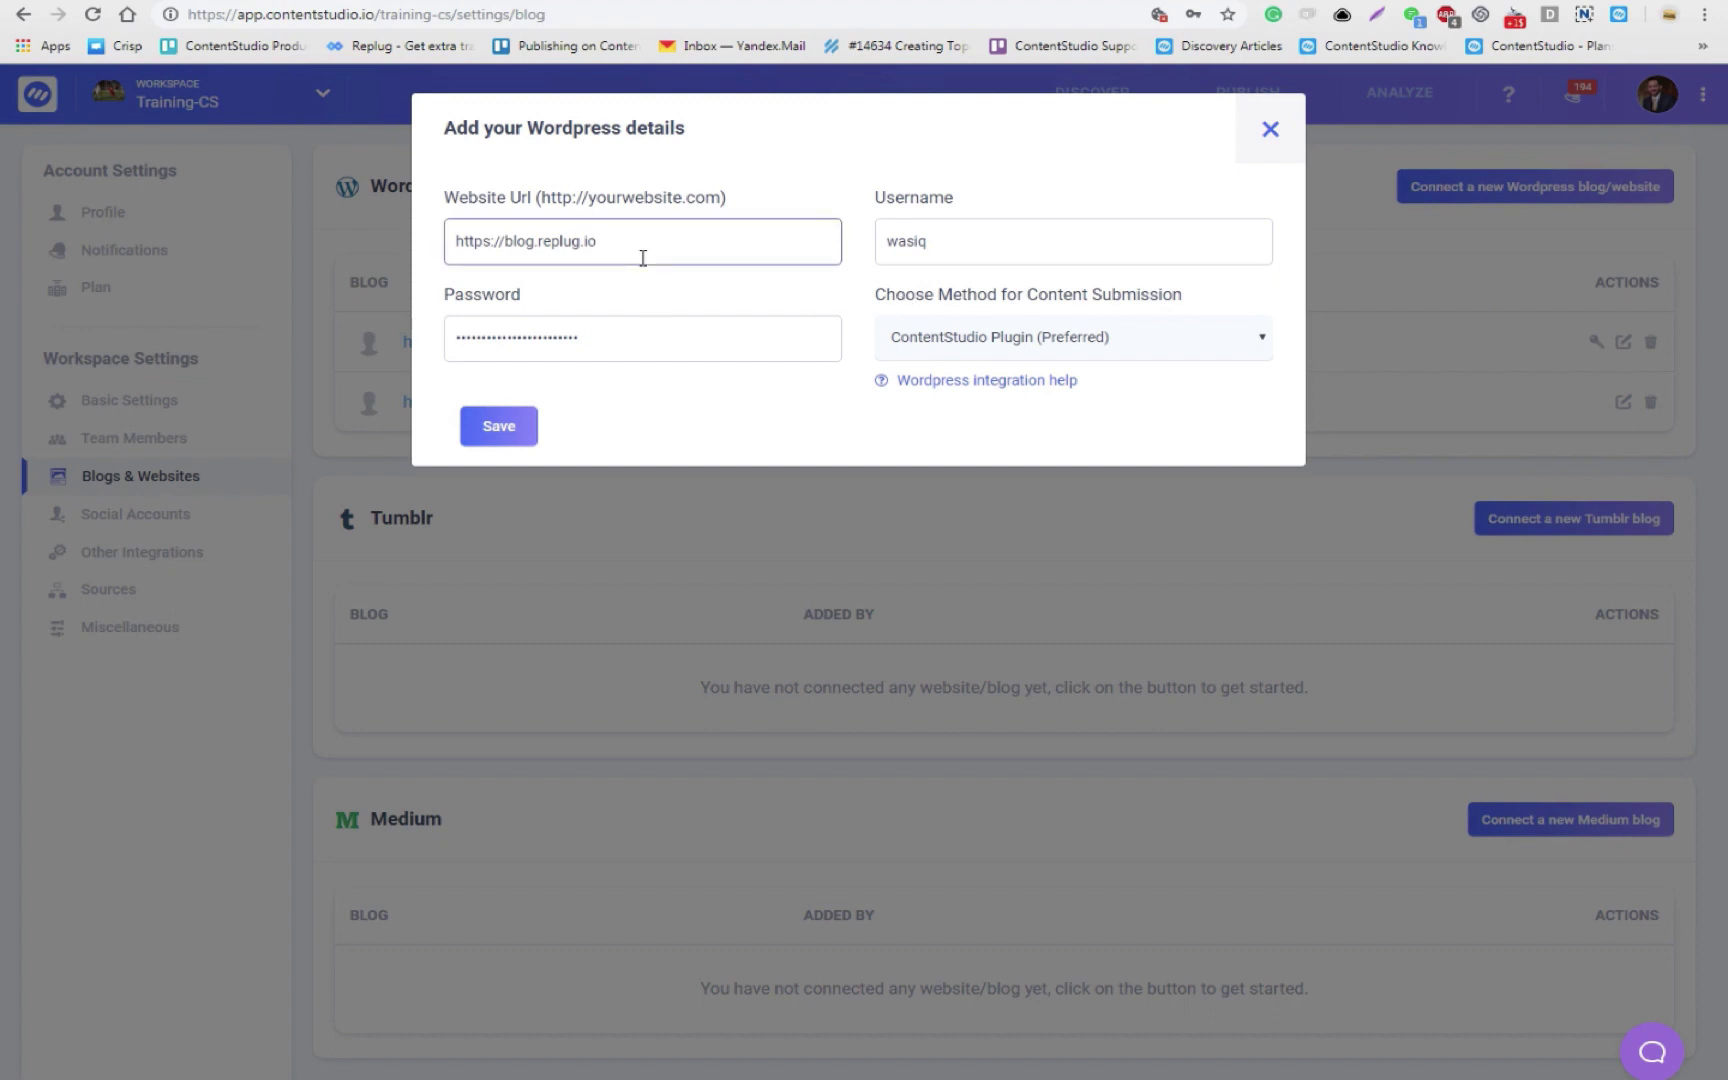
{"action": "left_click", "coordinate": [1003, 250]}
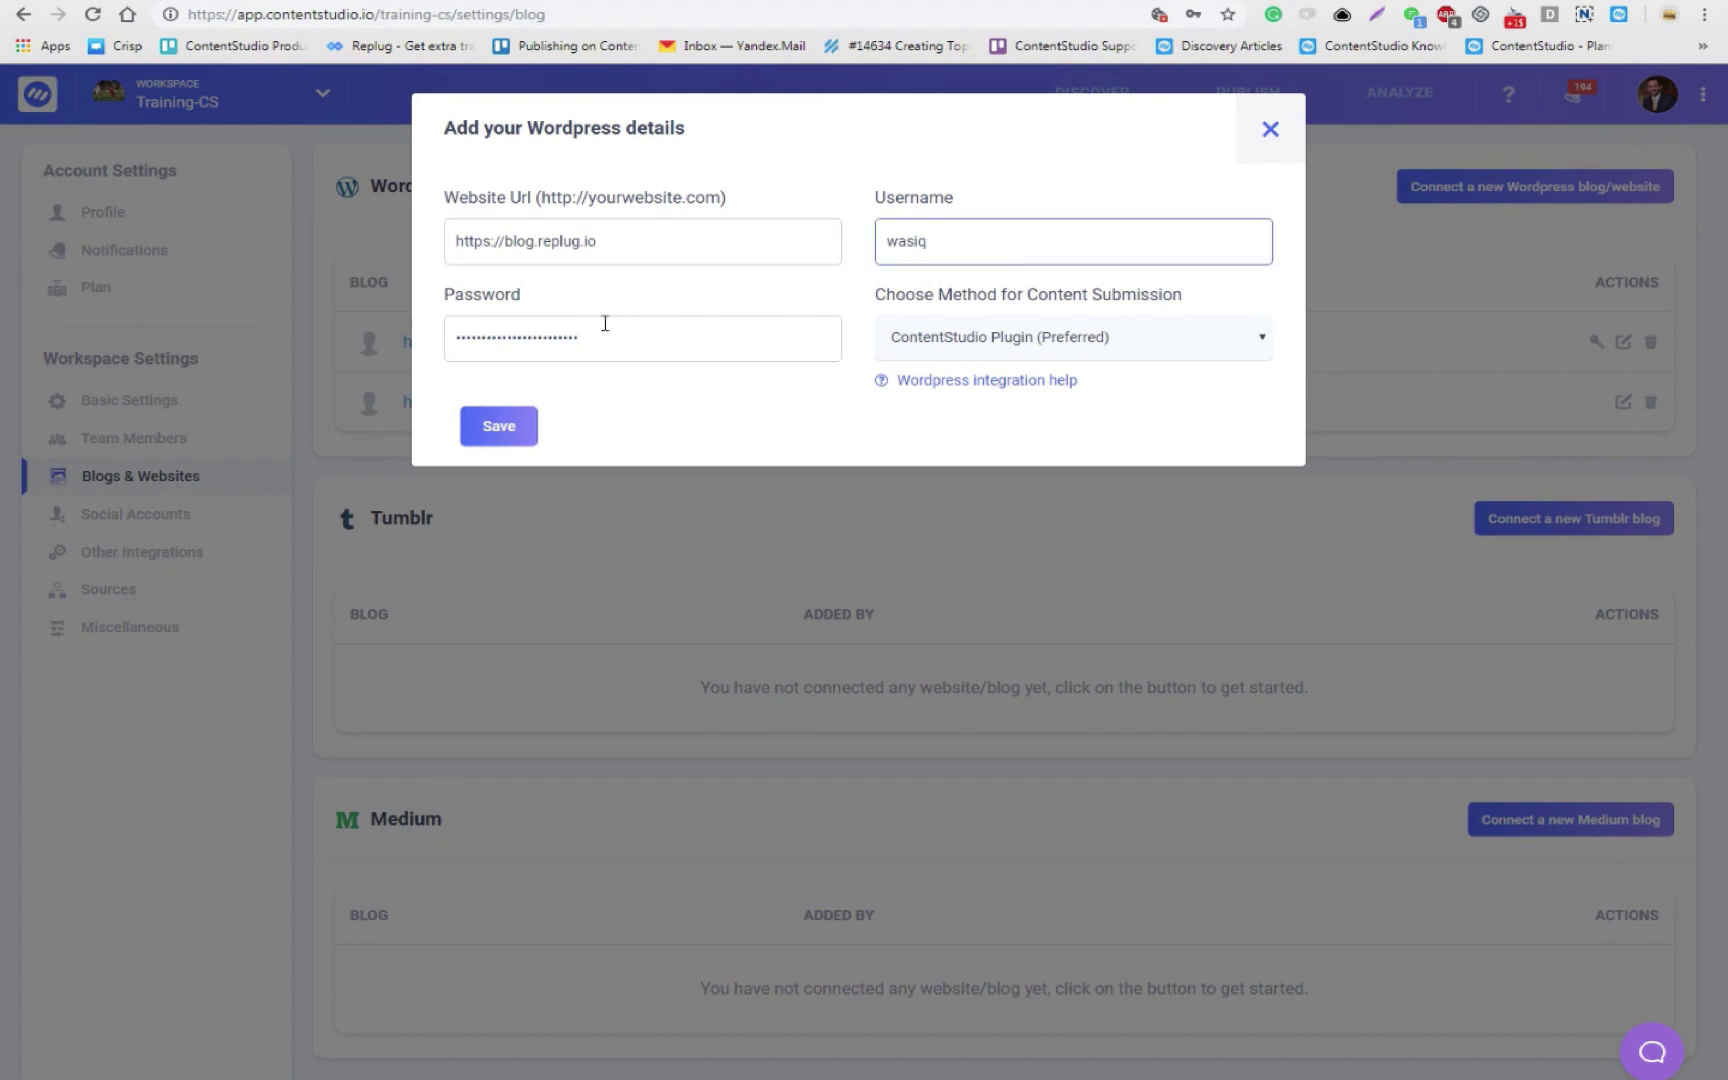
{"action": "left_click", "coordinate": [993, 337]}
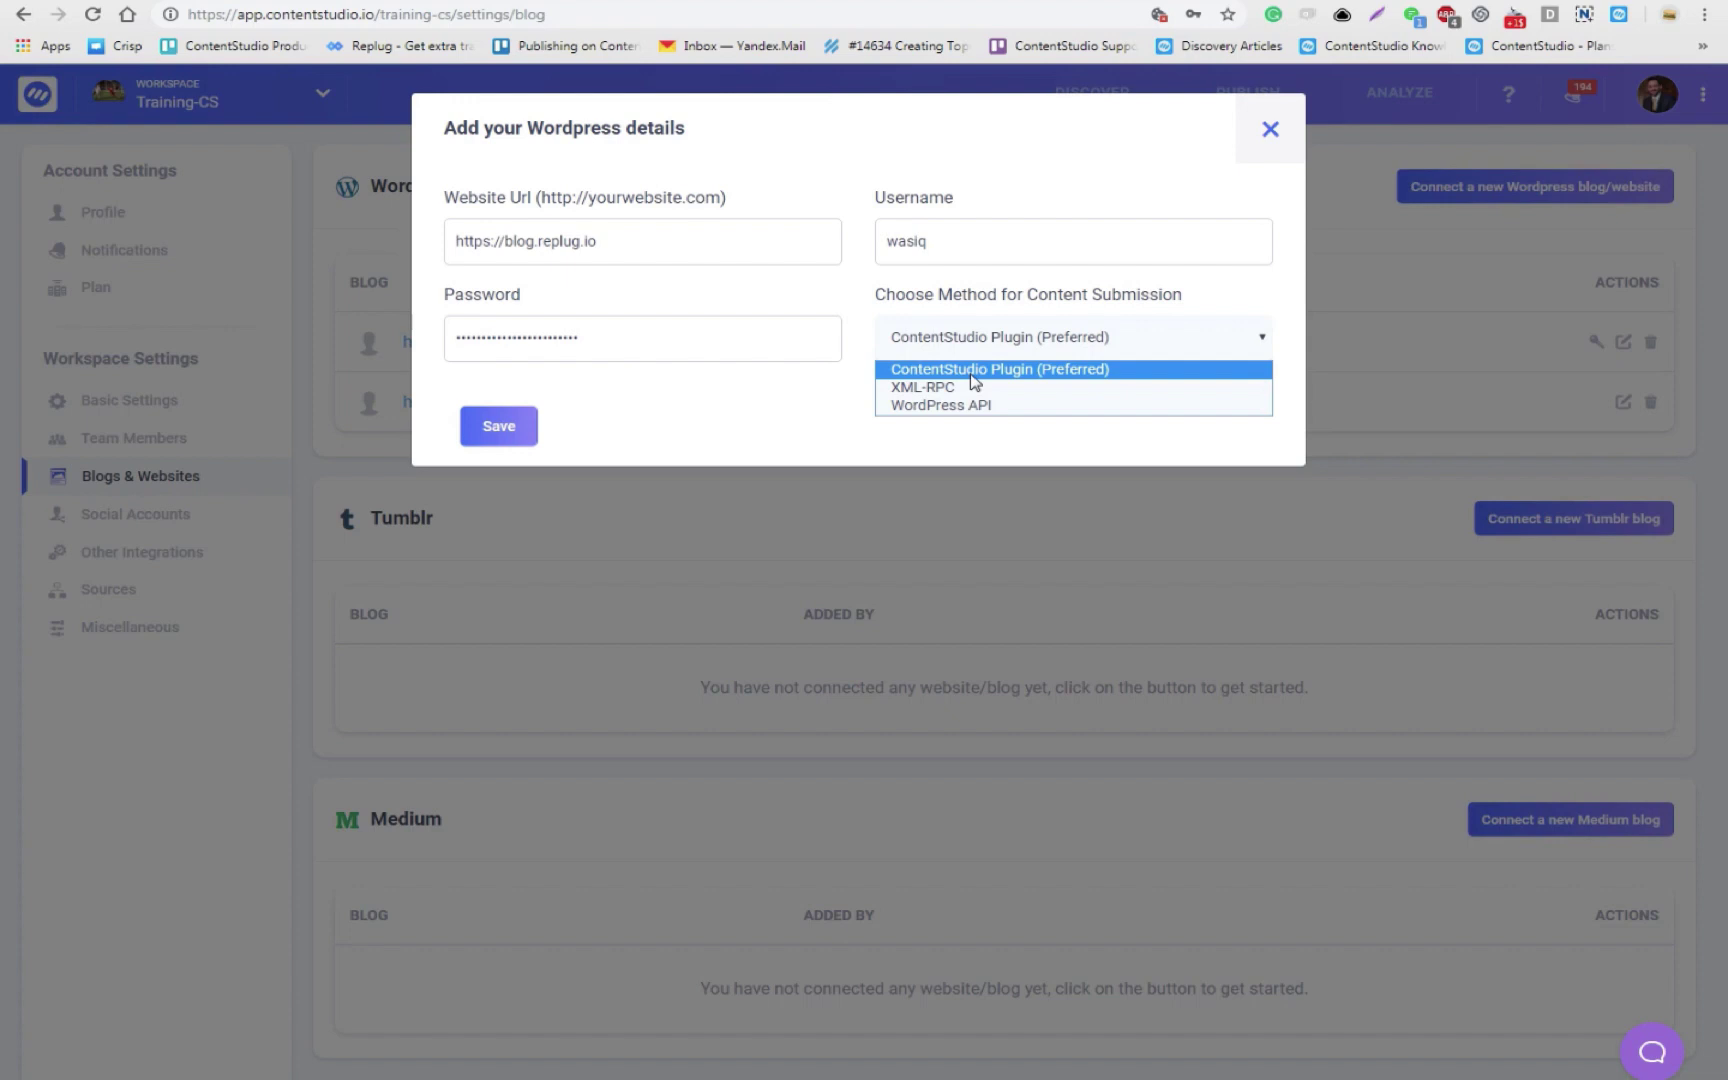
{"action": "left_click", "coordinate": [970, 371]}
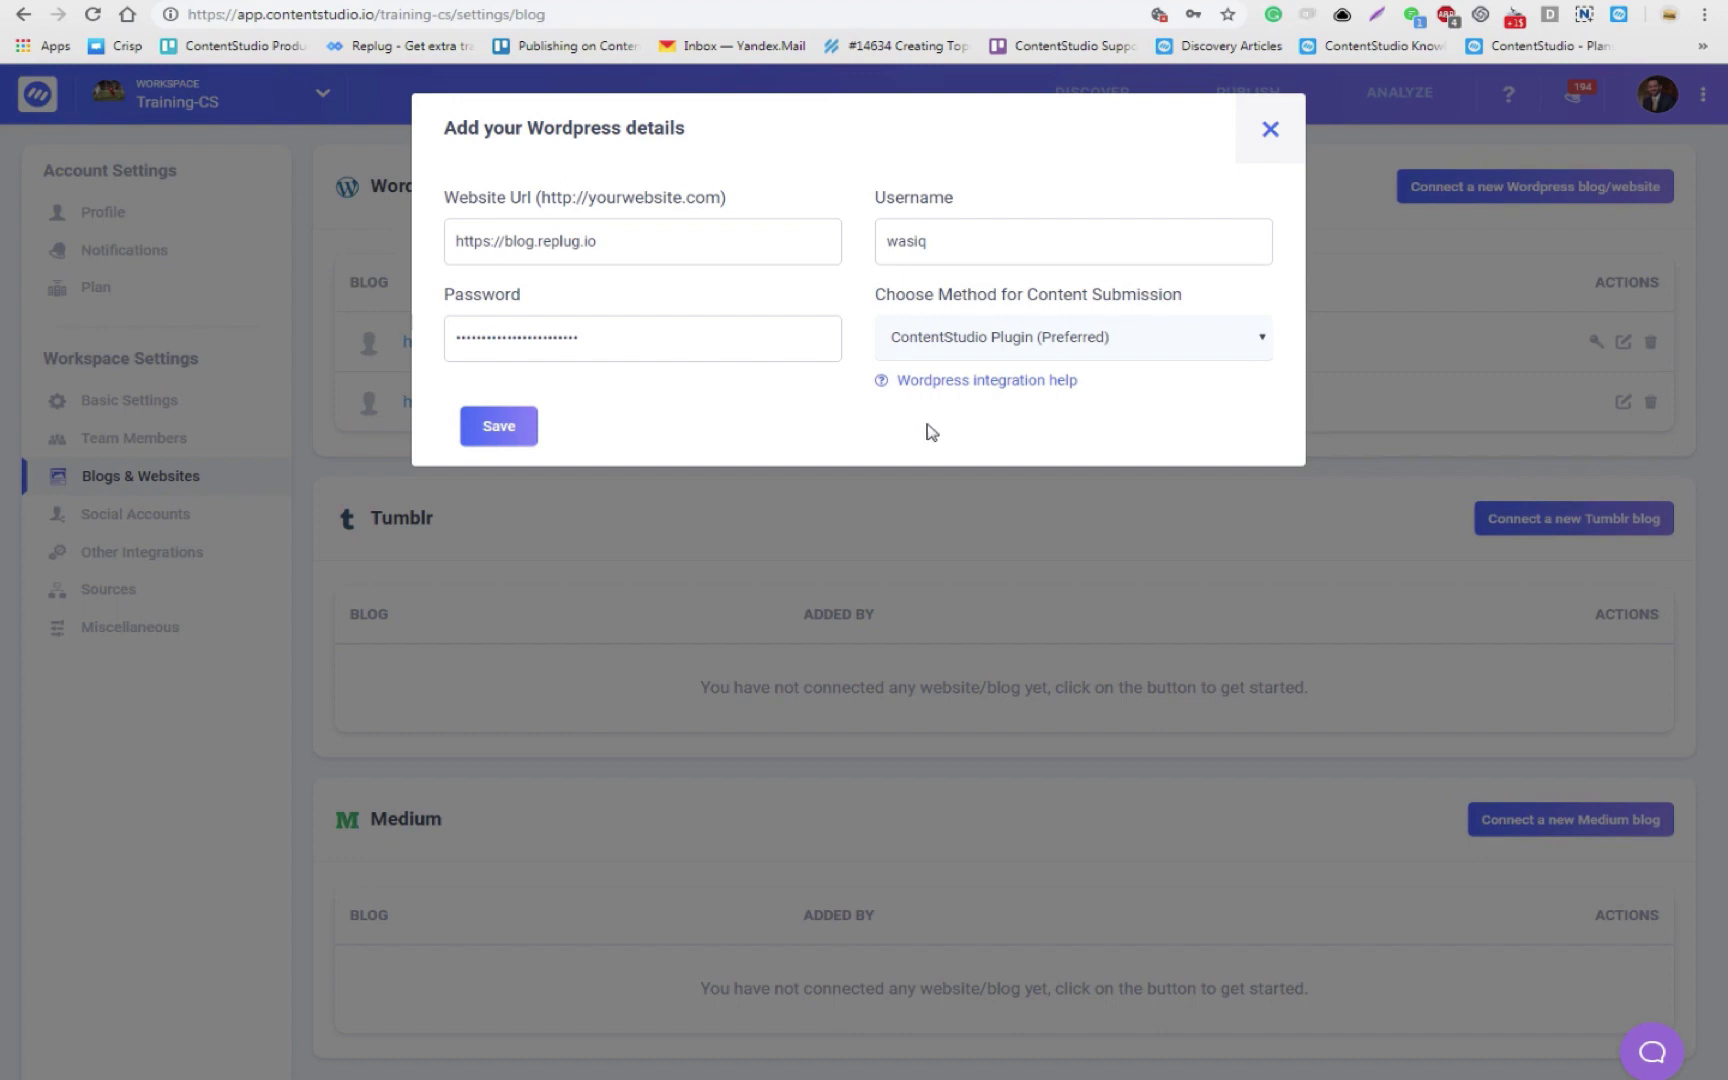
{"action": "left_click", "coordinate": [1271, 128]}
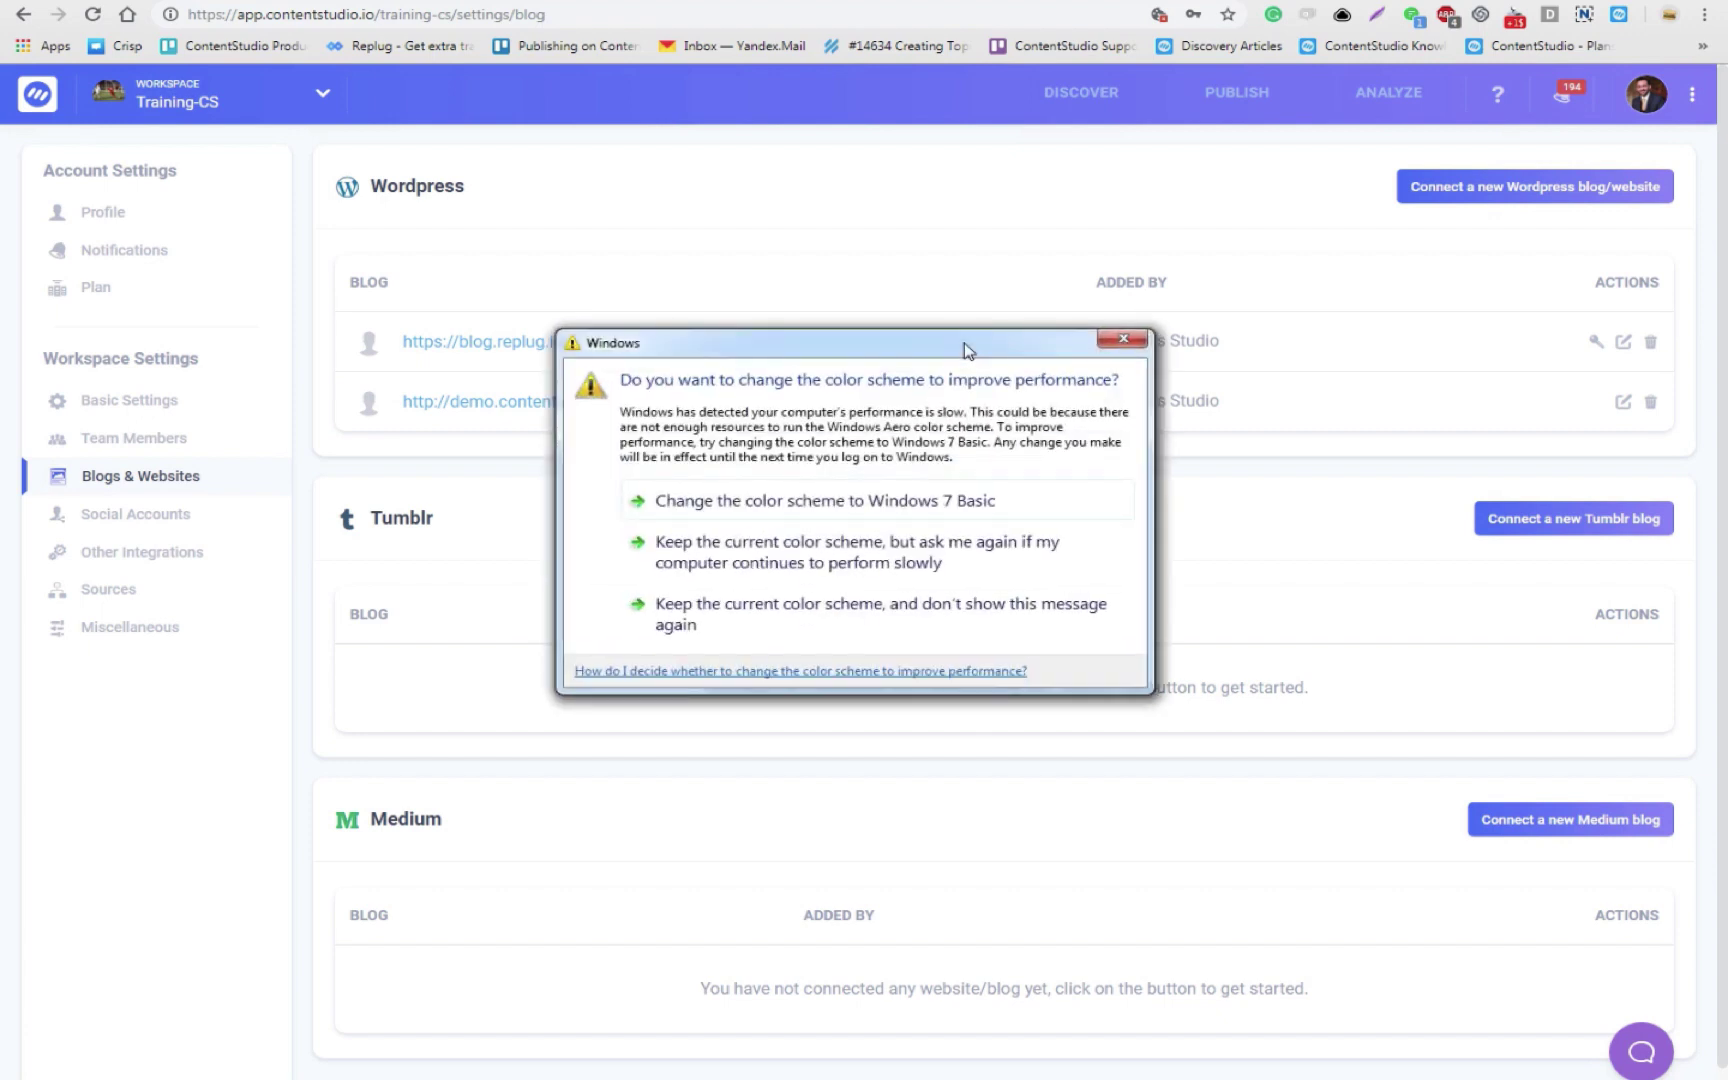
Step: Close the Windows colour-scheme prompt and return to the blog.replug.io wp-admin connection page
{"action": "left_click", "coordinate": [1123, 340]}
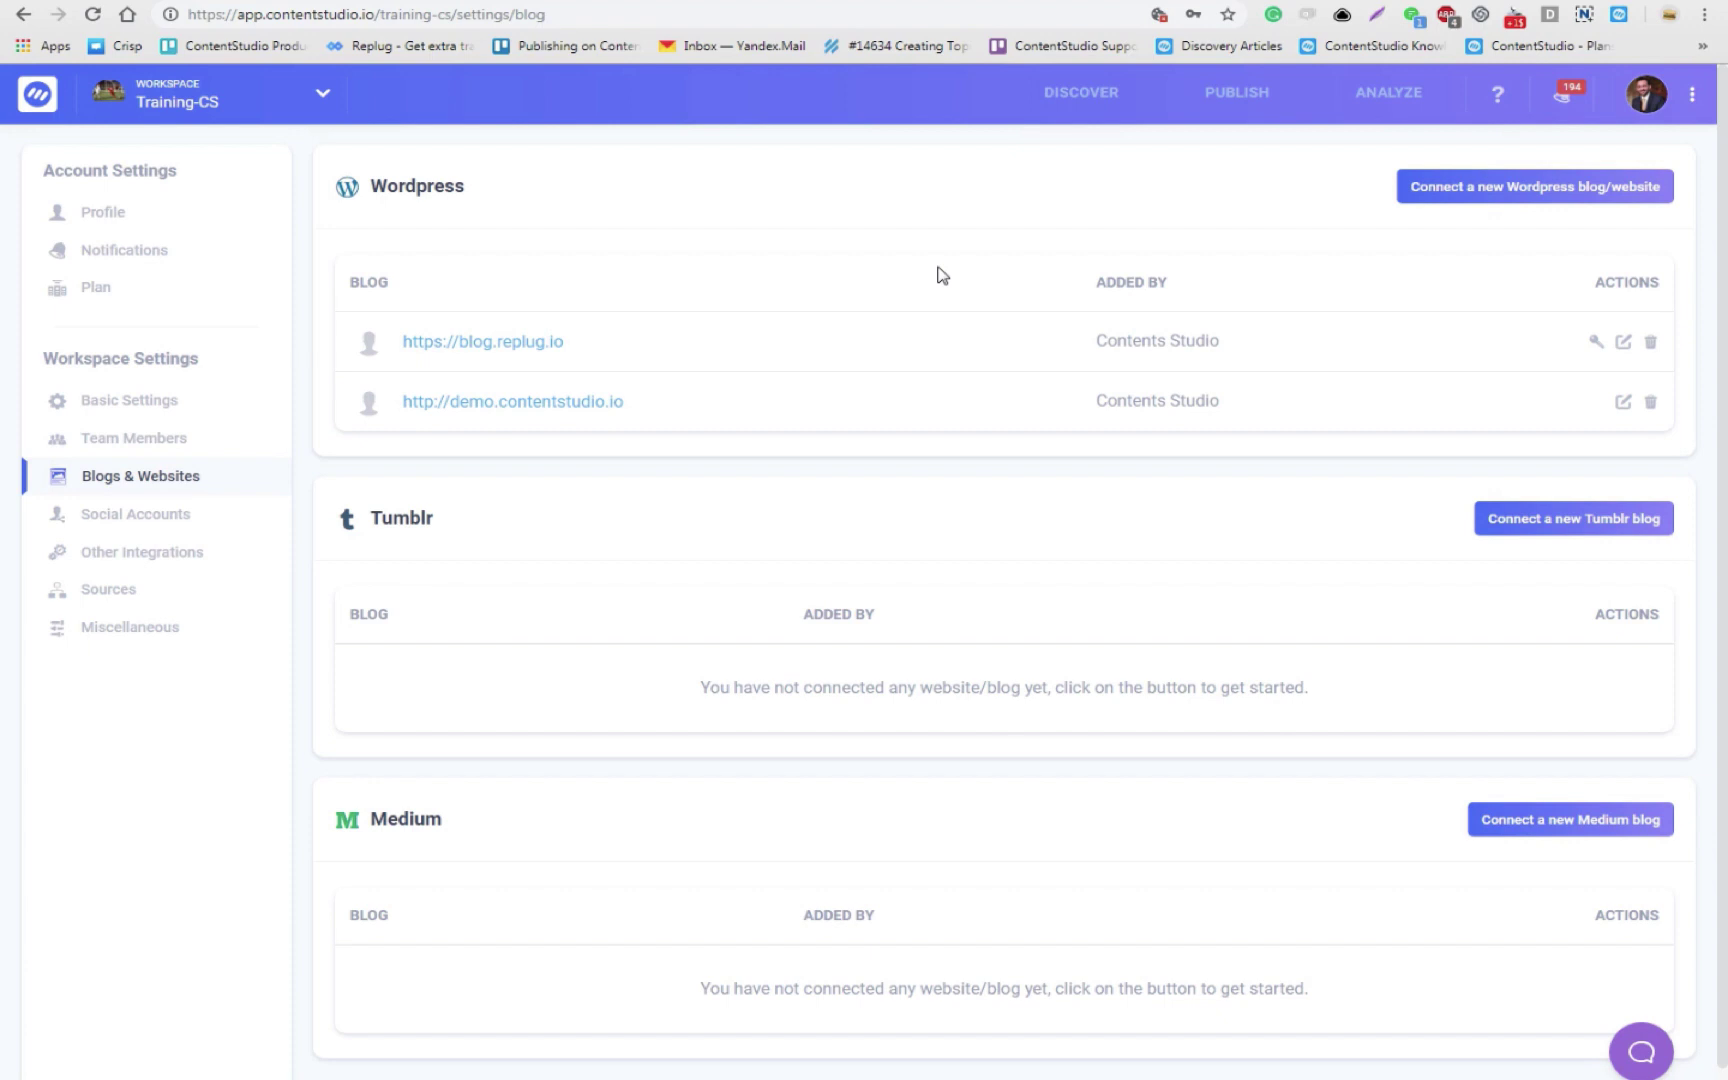
{"action": "left_click", "coordinate": [724, 8]}
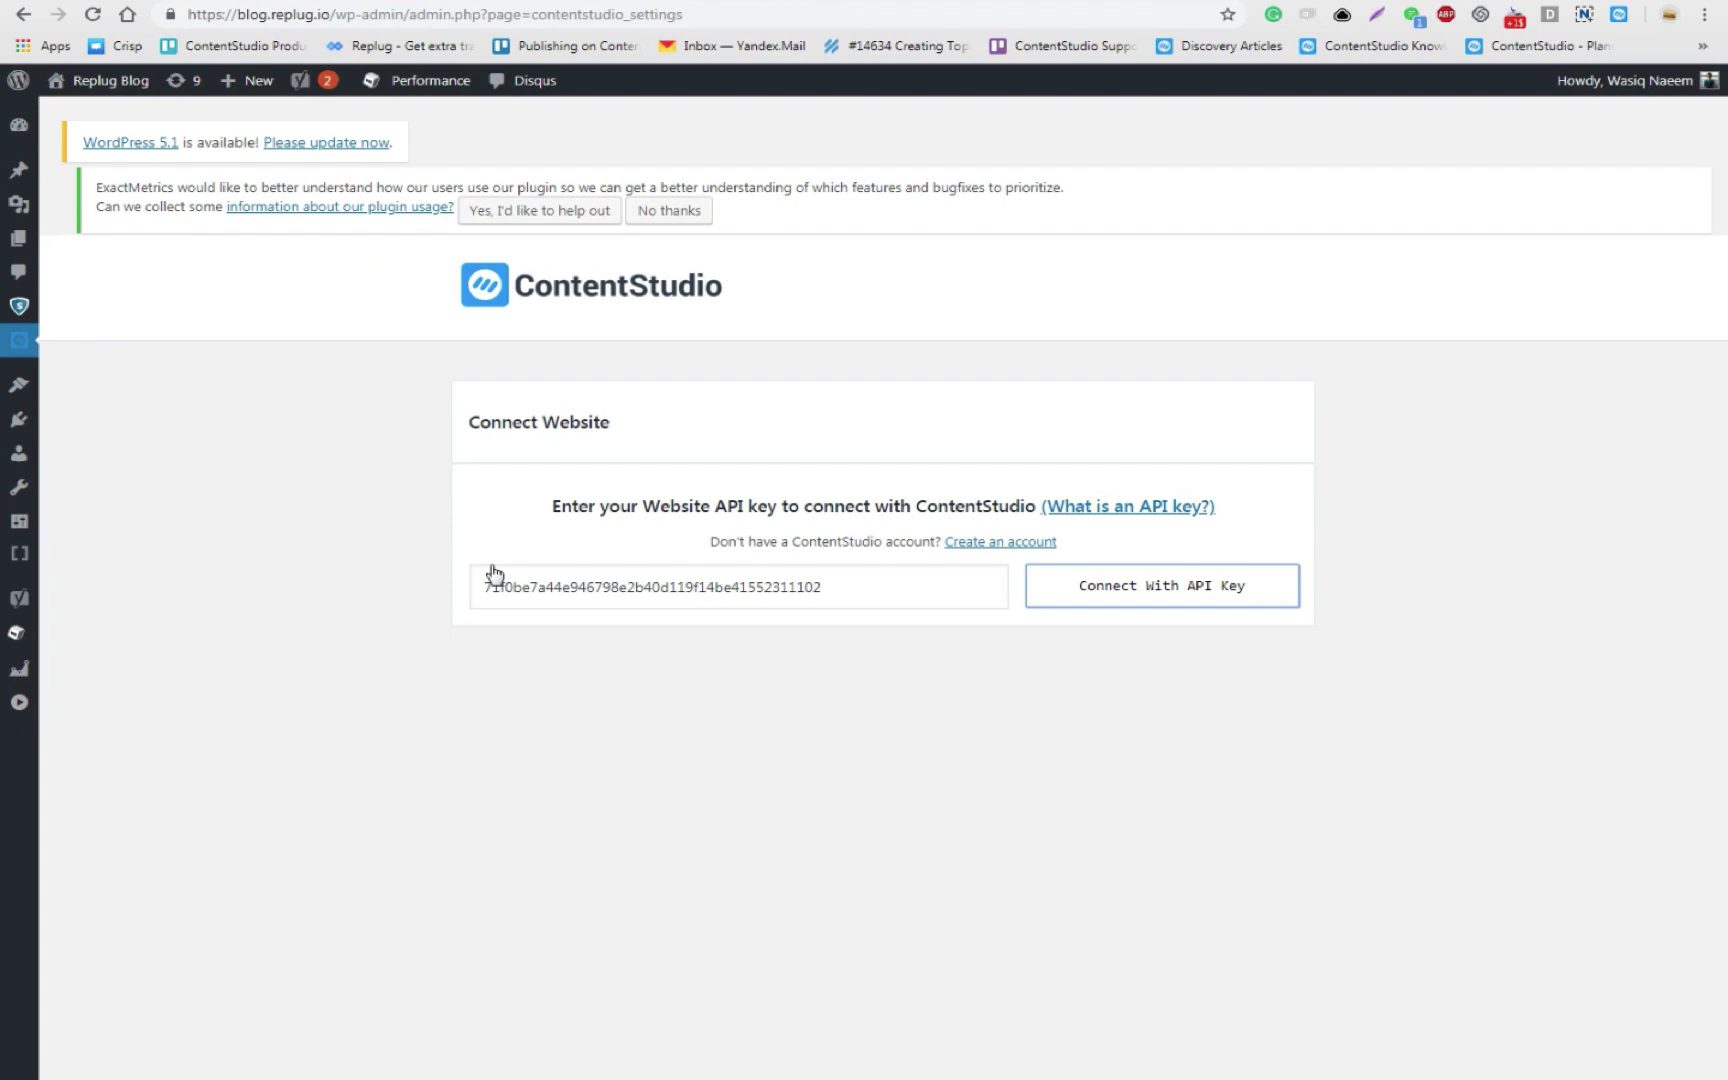
Step: Delete the old API key from the WordPress plugin field and return to the ContentStudio docs article
{"action": "left_click", "coordinate": [885, 590]}
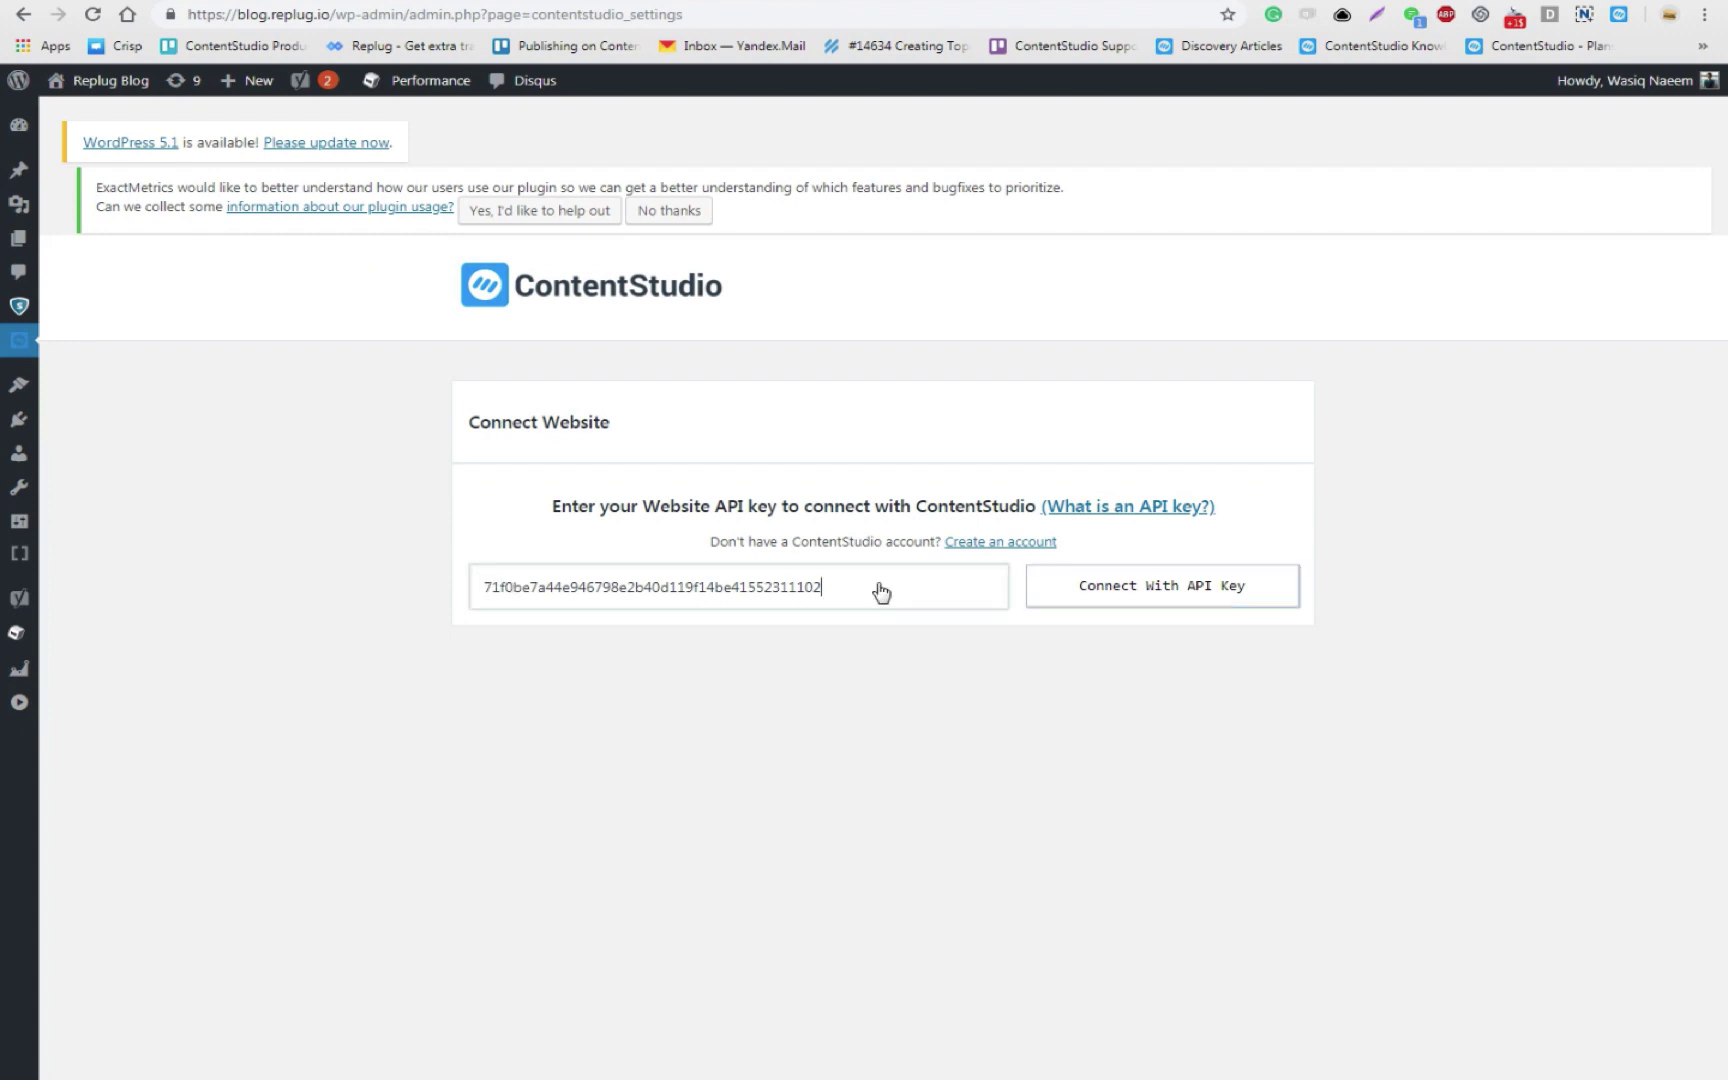
{"action": "left_click_drag", "start_coordinate": [878, 590], "coordinate": [309, 595]}
{"action": "key", "text": "BackSpace"}
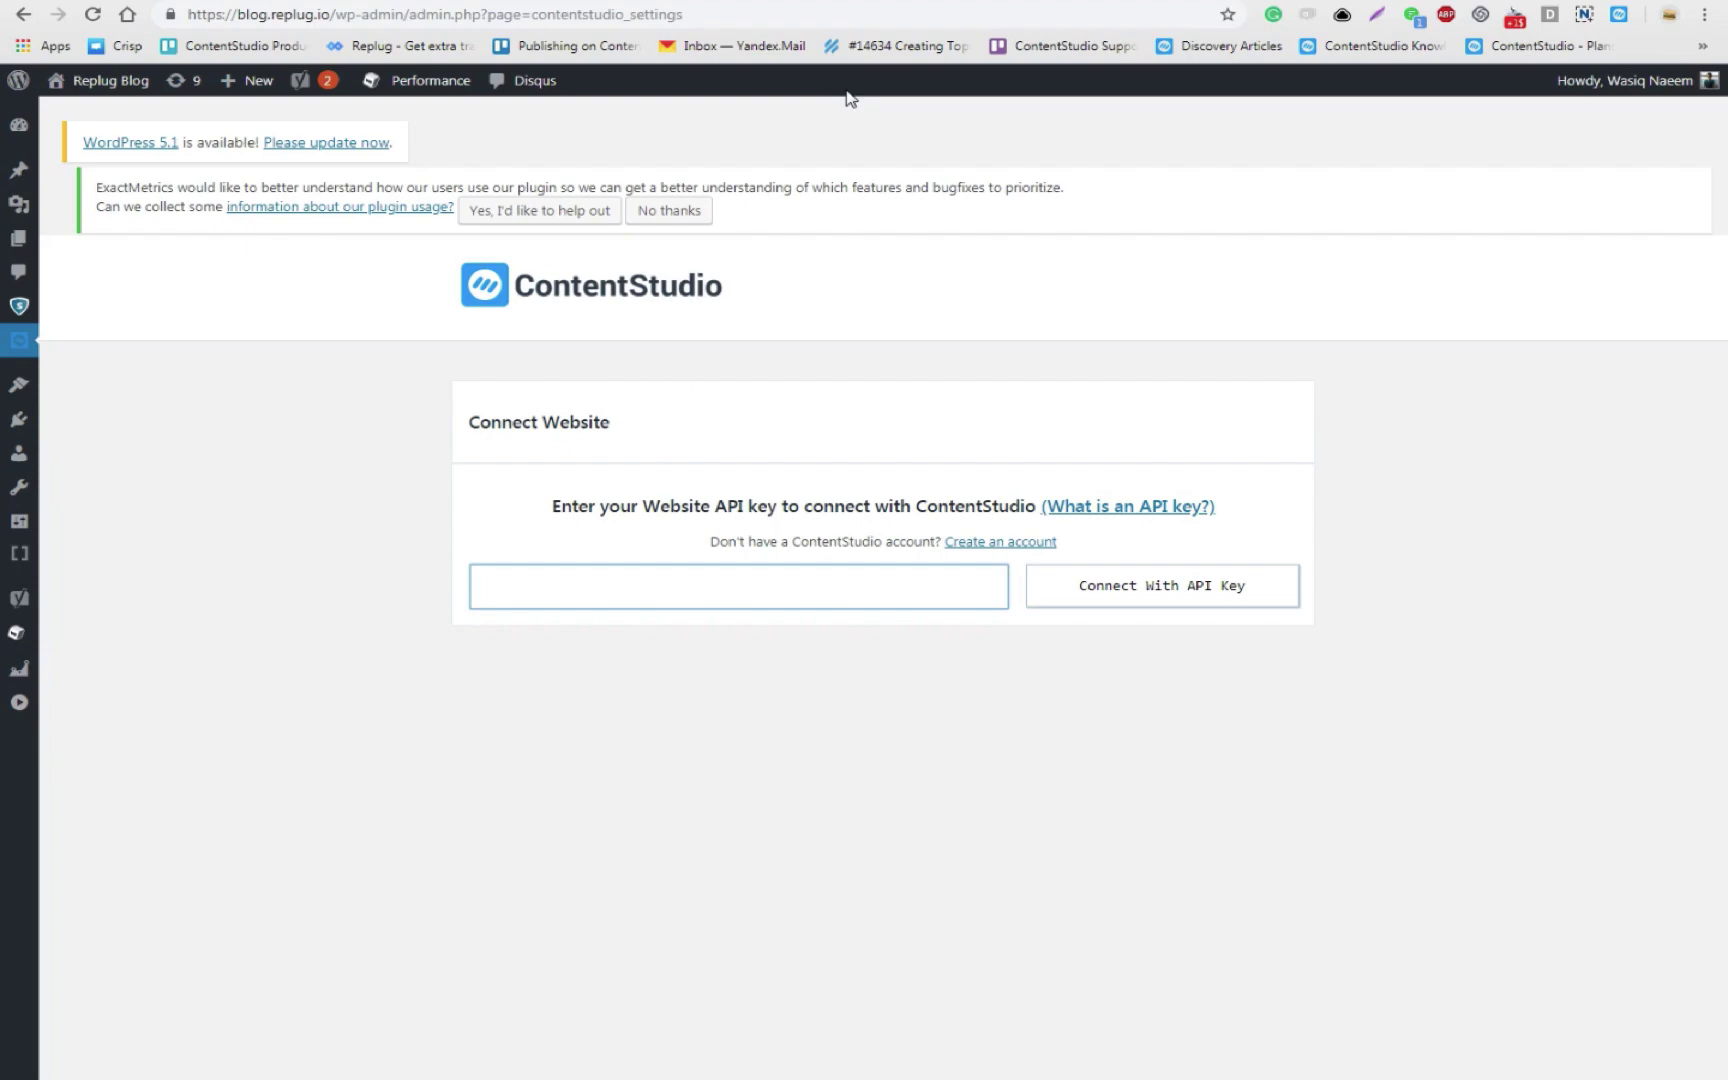
{"action": "left_click", "coordinate": [943, 8]}
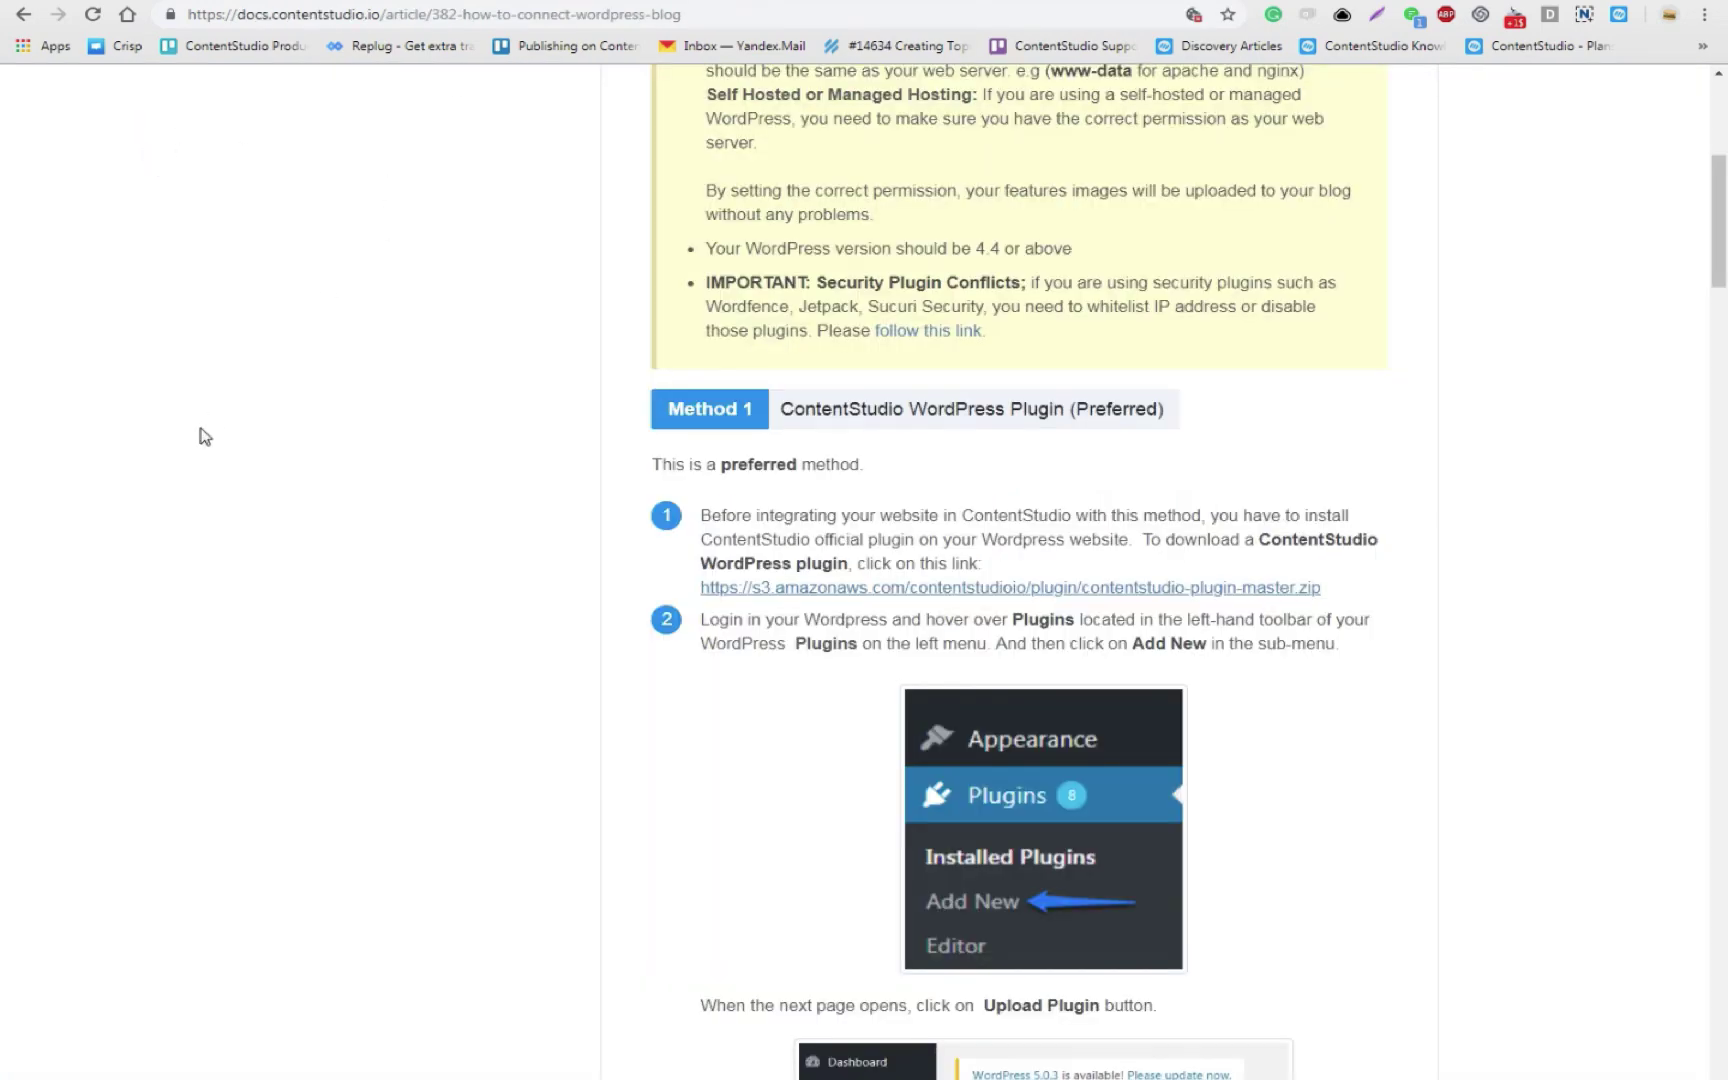
{"action": "scroll", "coordinate": [202, 432], "scroll_direction": "up", "scroll_amount": 10}
Step: Go back to the Help Center home and open the WordPress Connection troubleshooting category
{"action": "left_click", "coordinate": [22, 14]}
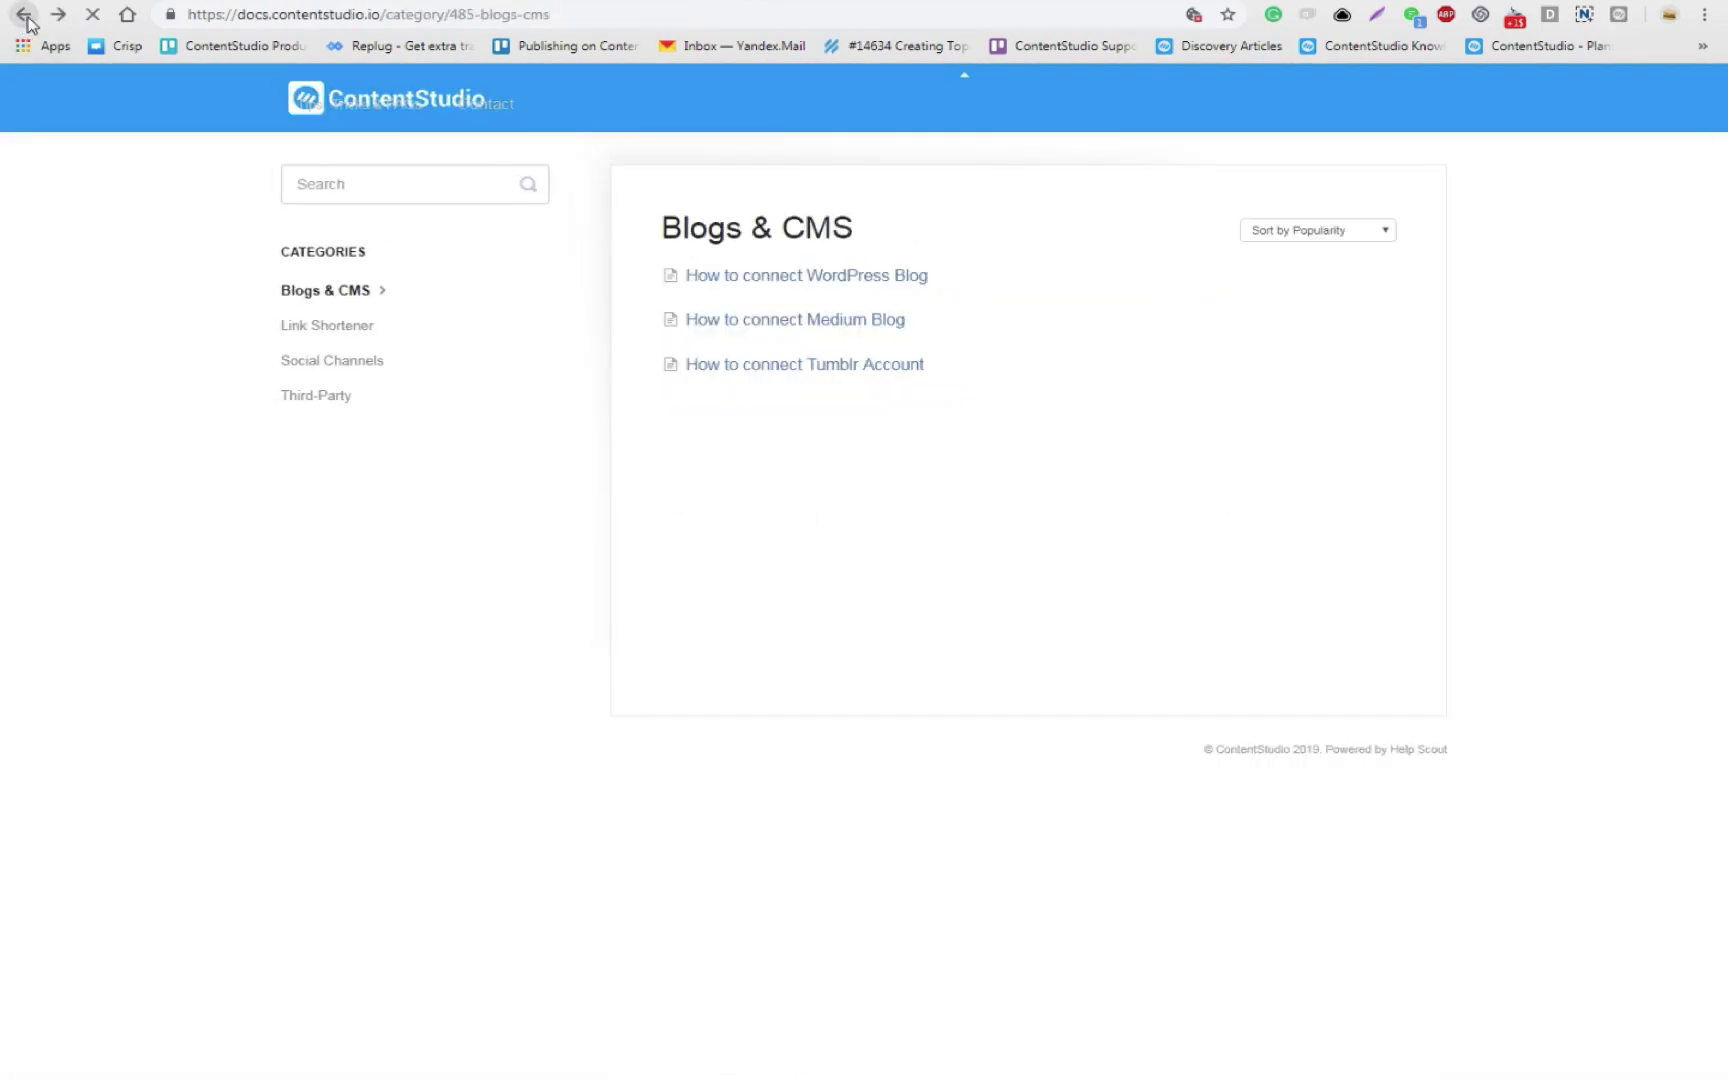
{"action": "left_click", "coordinate": [22, 13]}
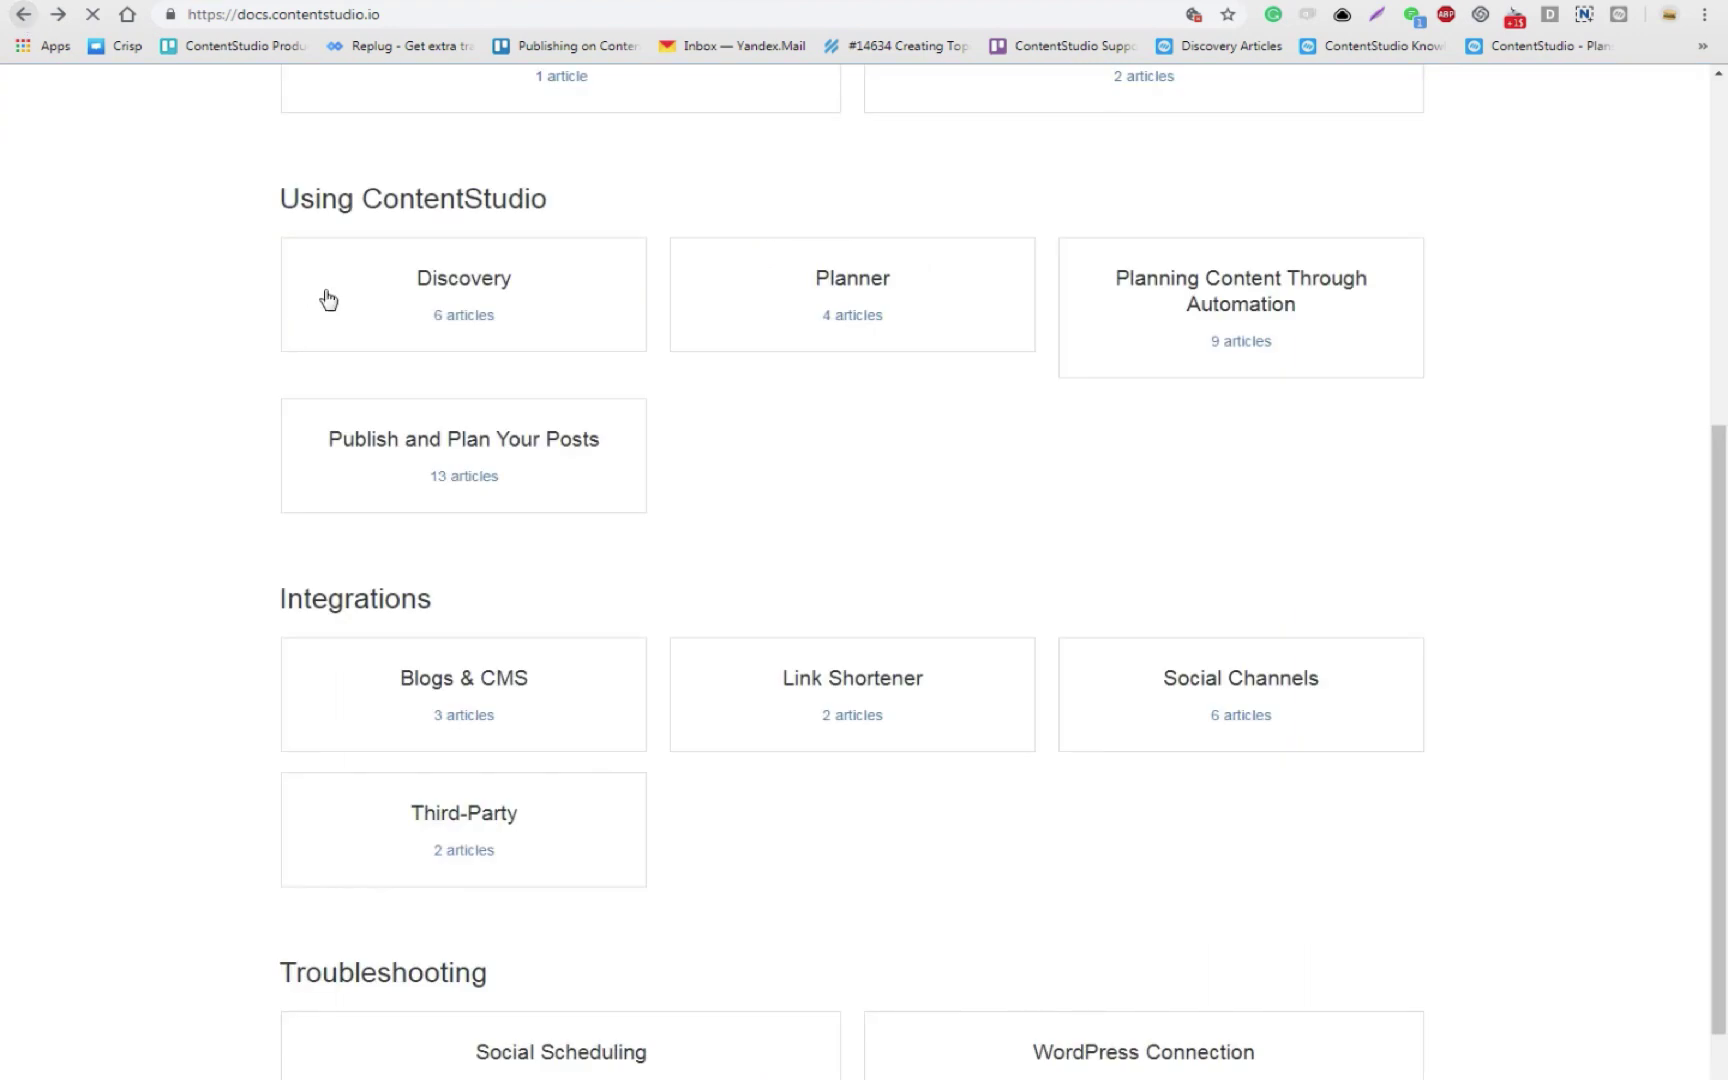
{"action": "scroll", "coordinate": [376, 568], "scroll_direction": "down", "scroll_amount": 2}
{"action": "scroll", "coordinate": [243, 635], "scroll_direction": "down", "scroll_amount": 1}
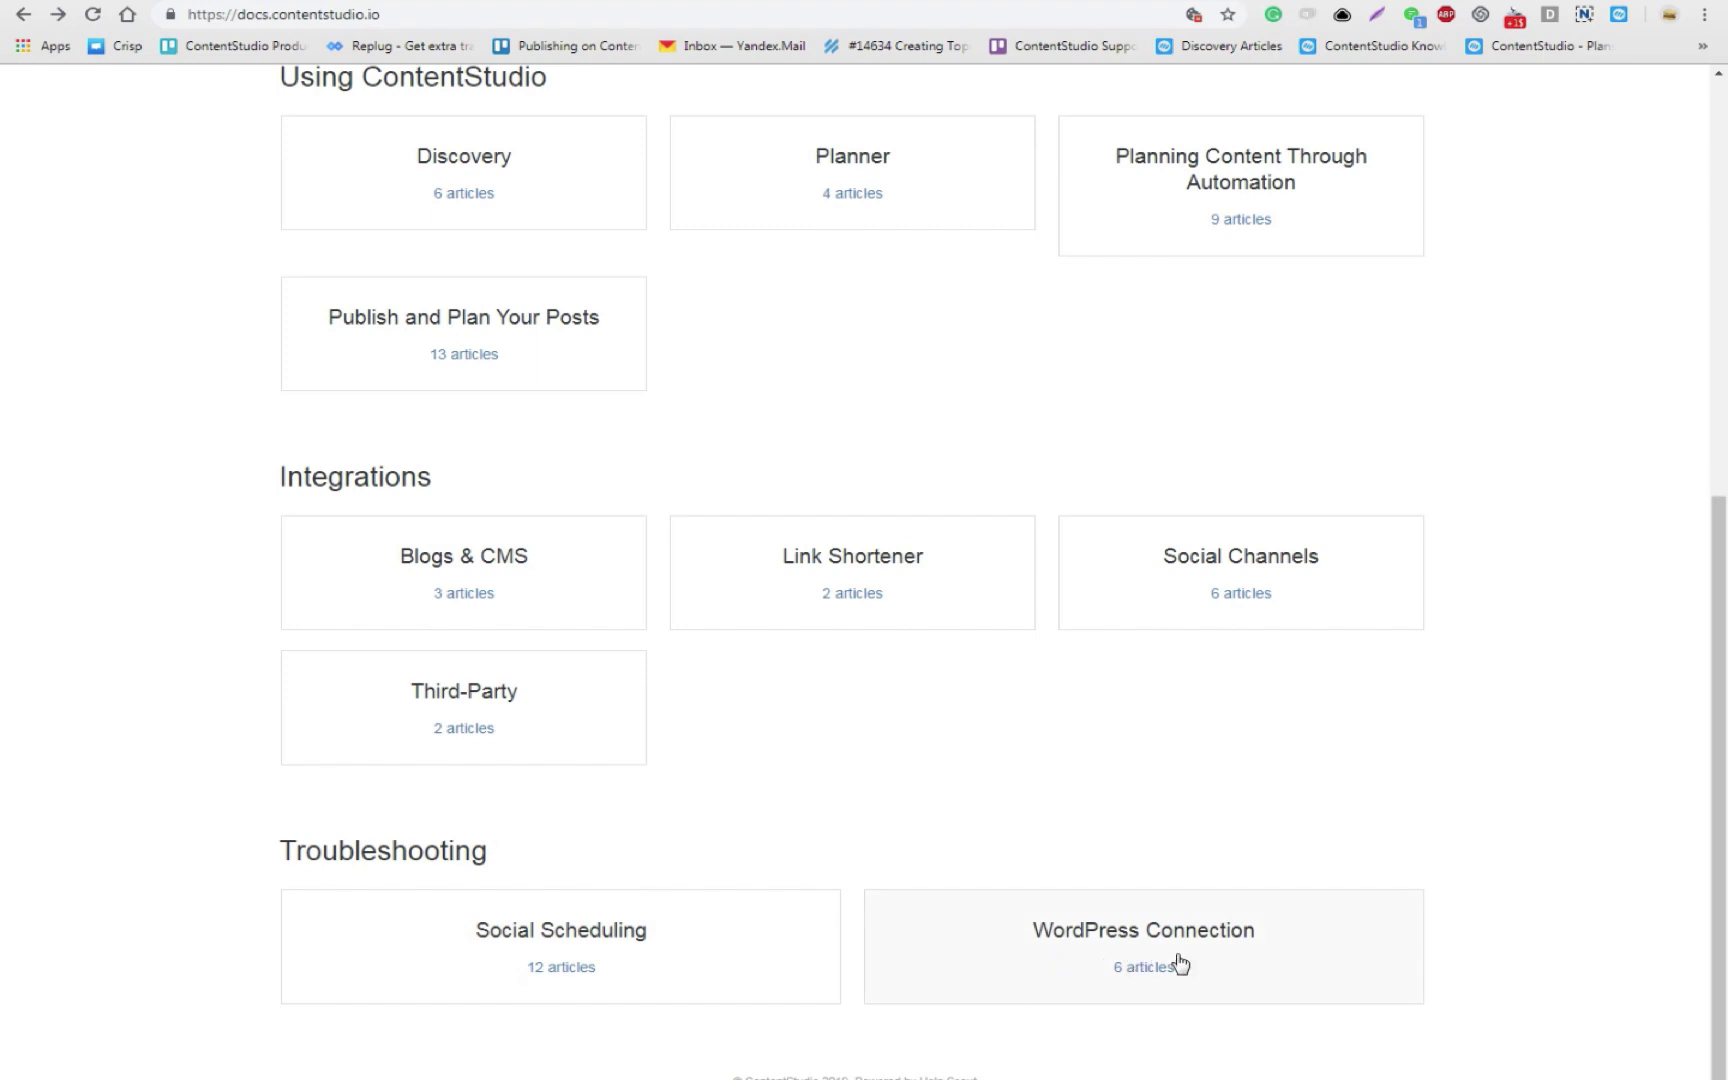
{"action": "left_click", "coordinate": [1054, 955]}
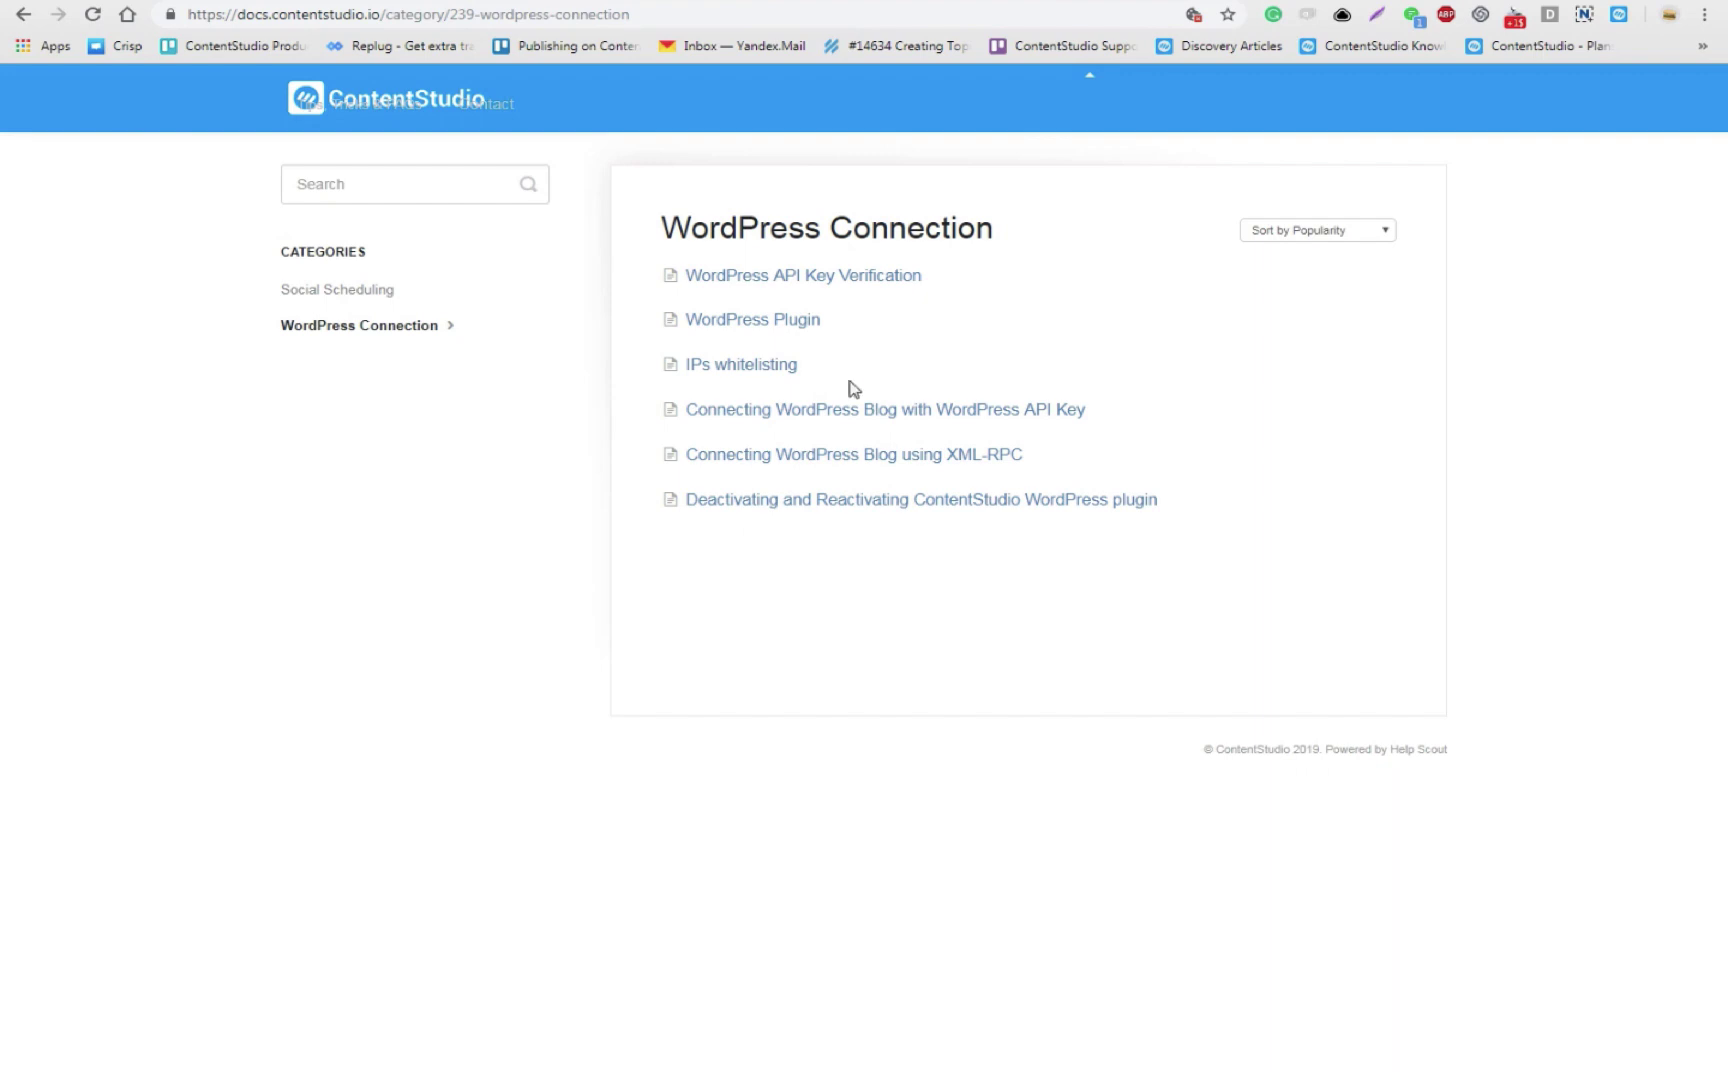
Step: Read 'IPs whitelisting', select its six server IPs, and return to the WordPress tab
{"action": "left_click", "coordinate": [775, 374]}
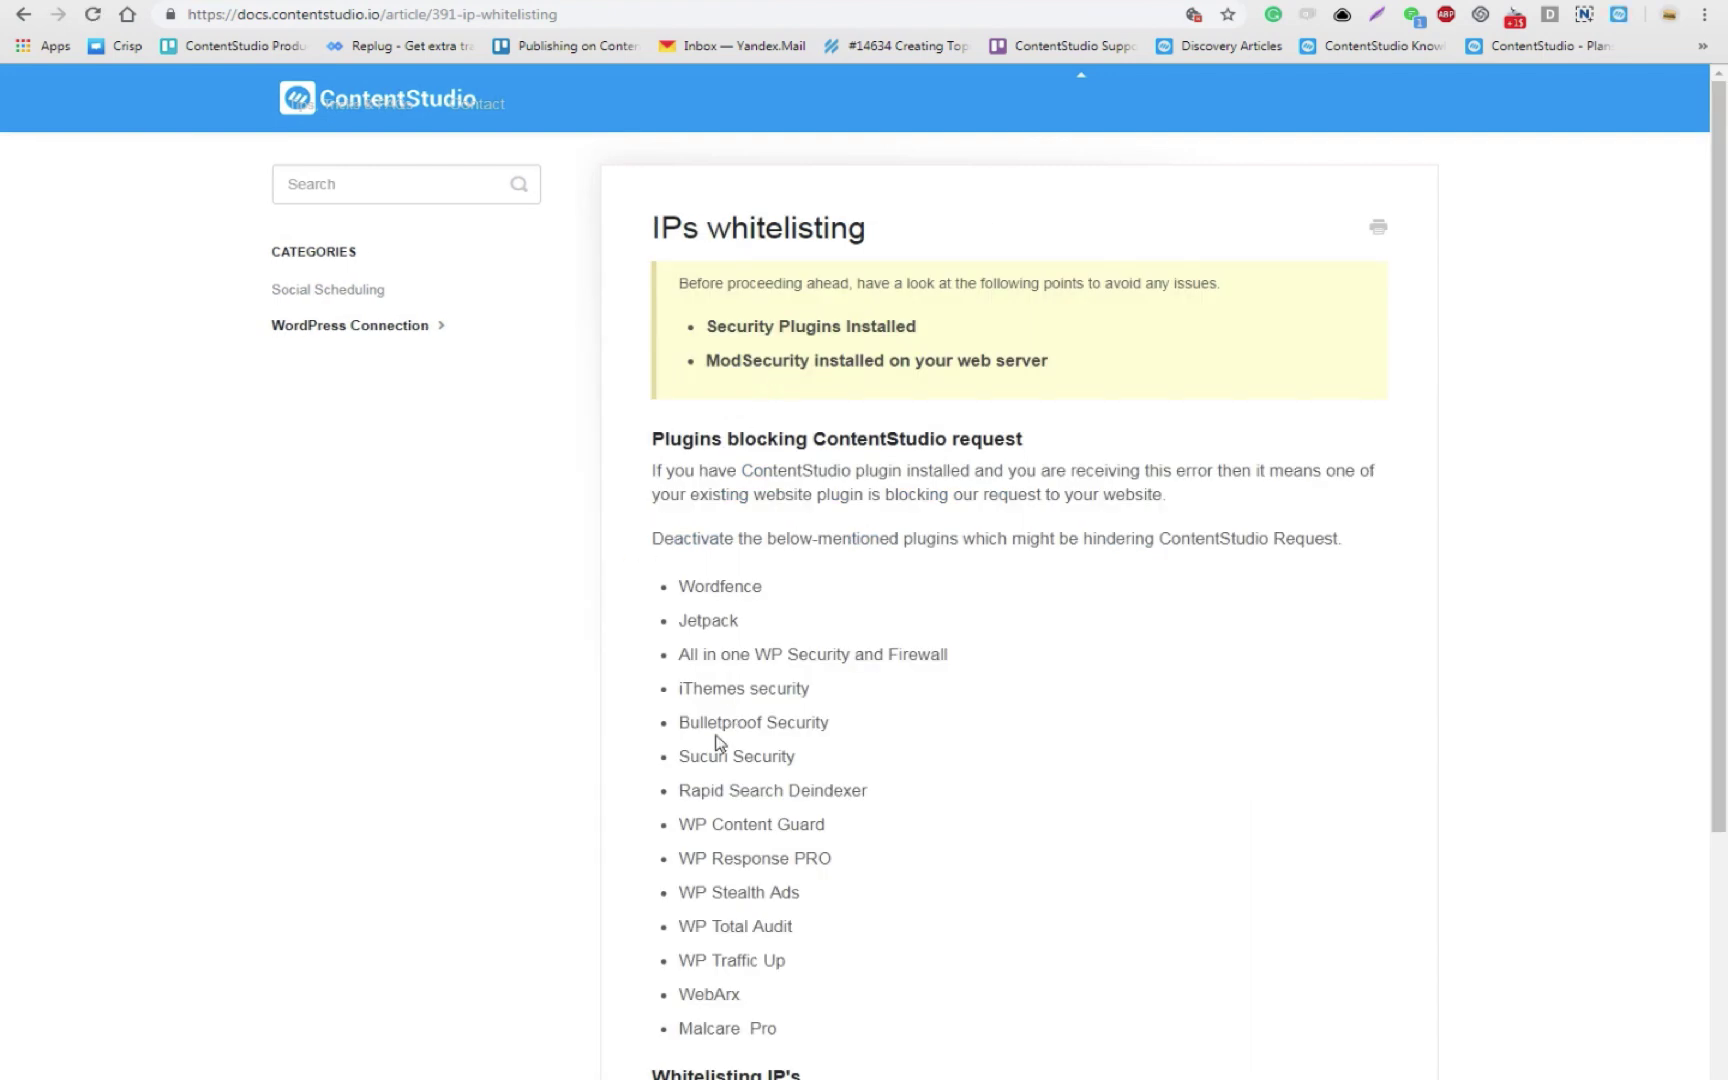
{"action": "scroll", "coordinate": [717, 740], "scroll_direction": "down", "scroll_amount": 1}
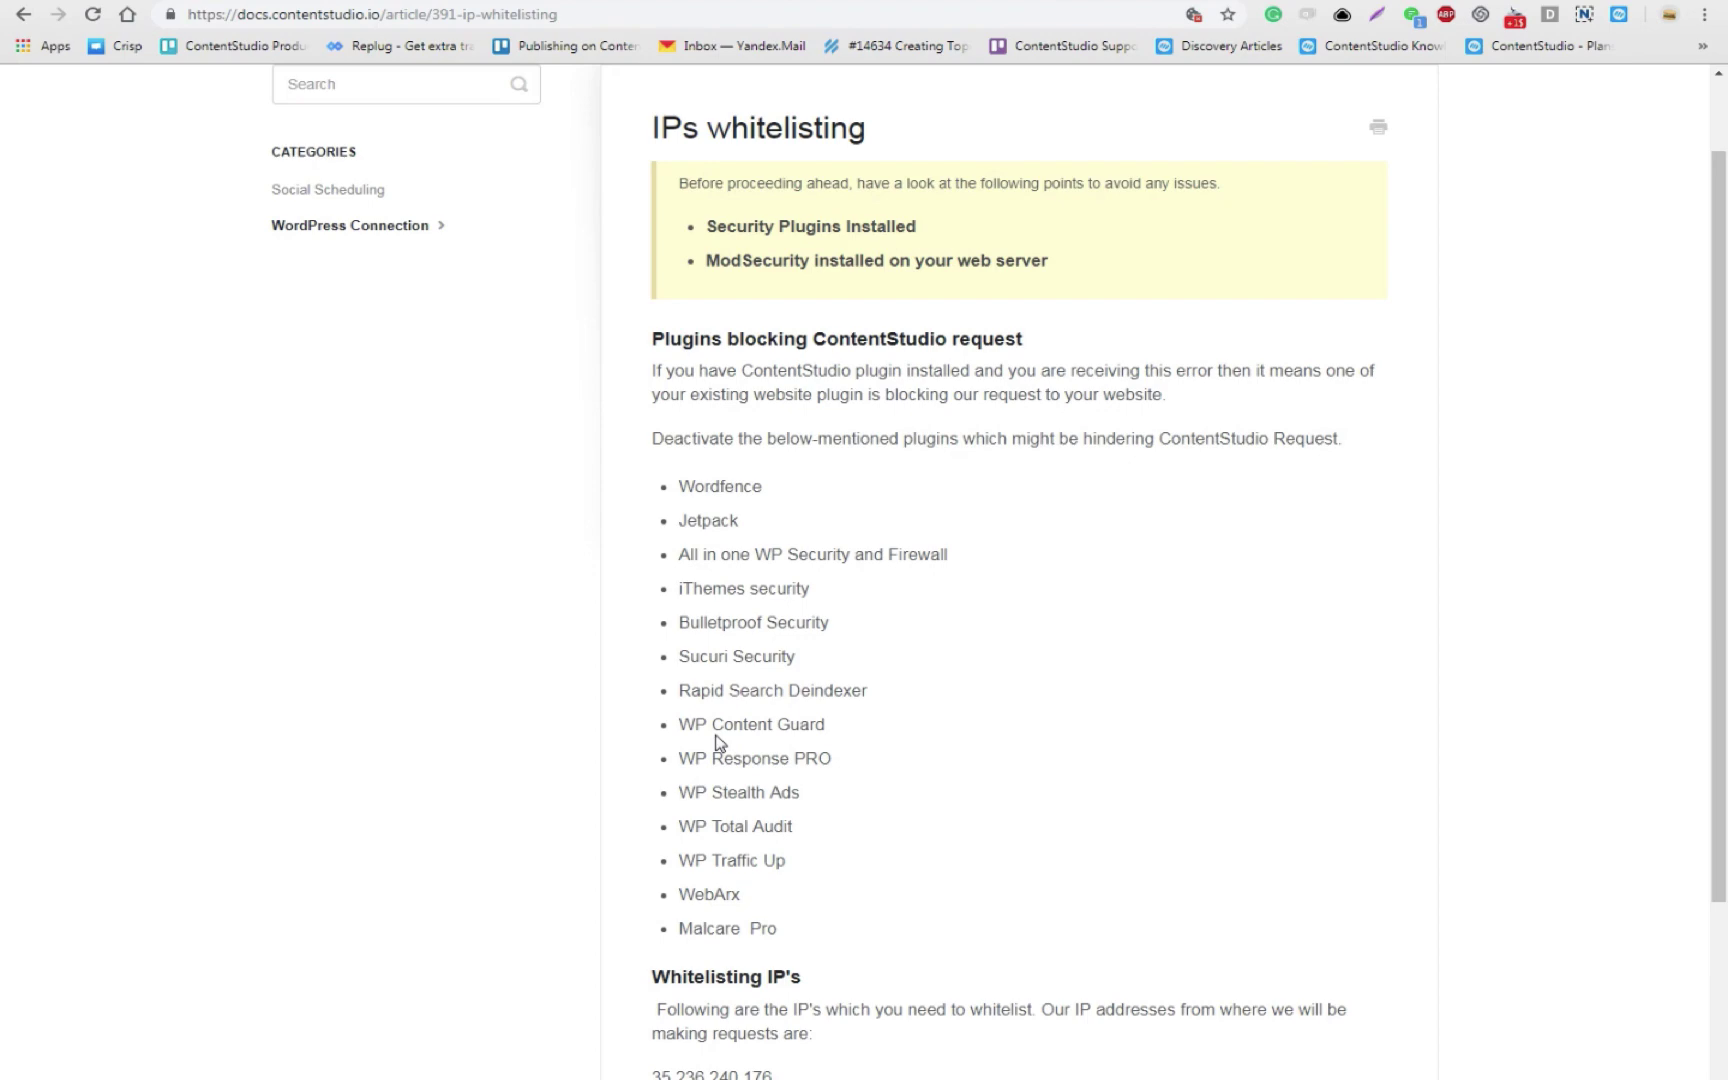
{"action": "scroll", "coordinate": [717, 741], "scroll_direction": "down", "scroll_amount": 2}
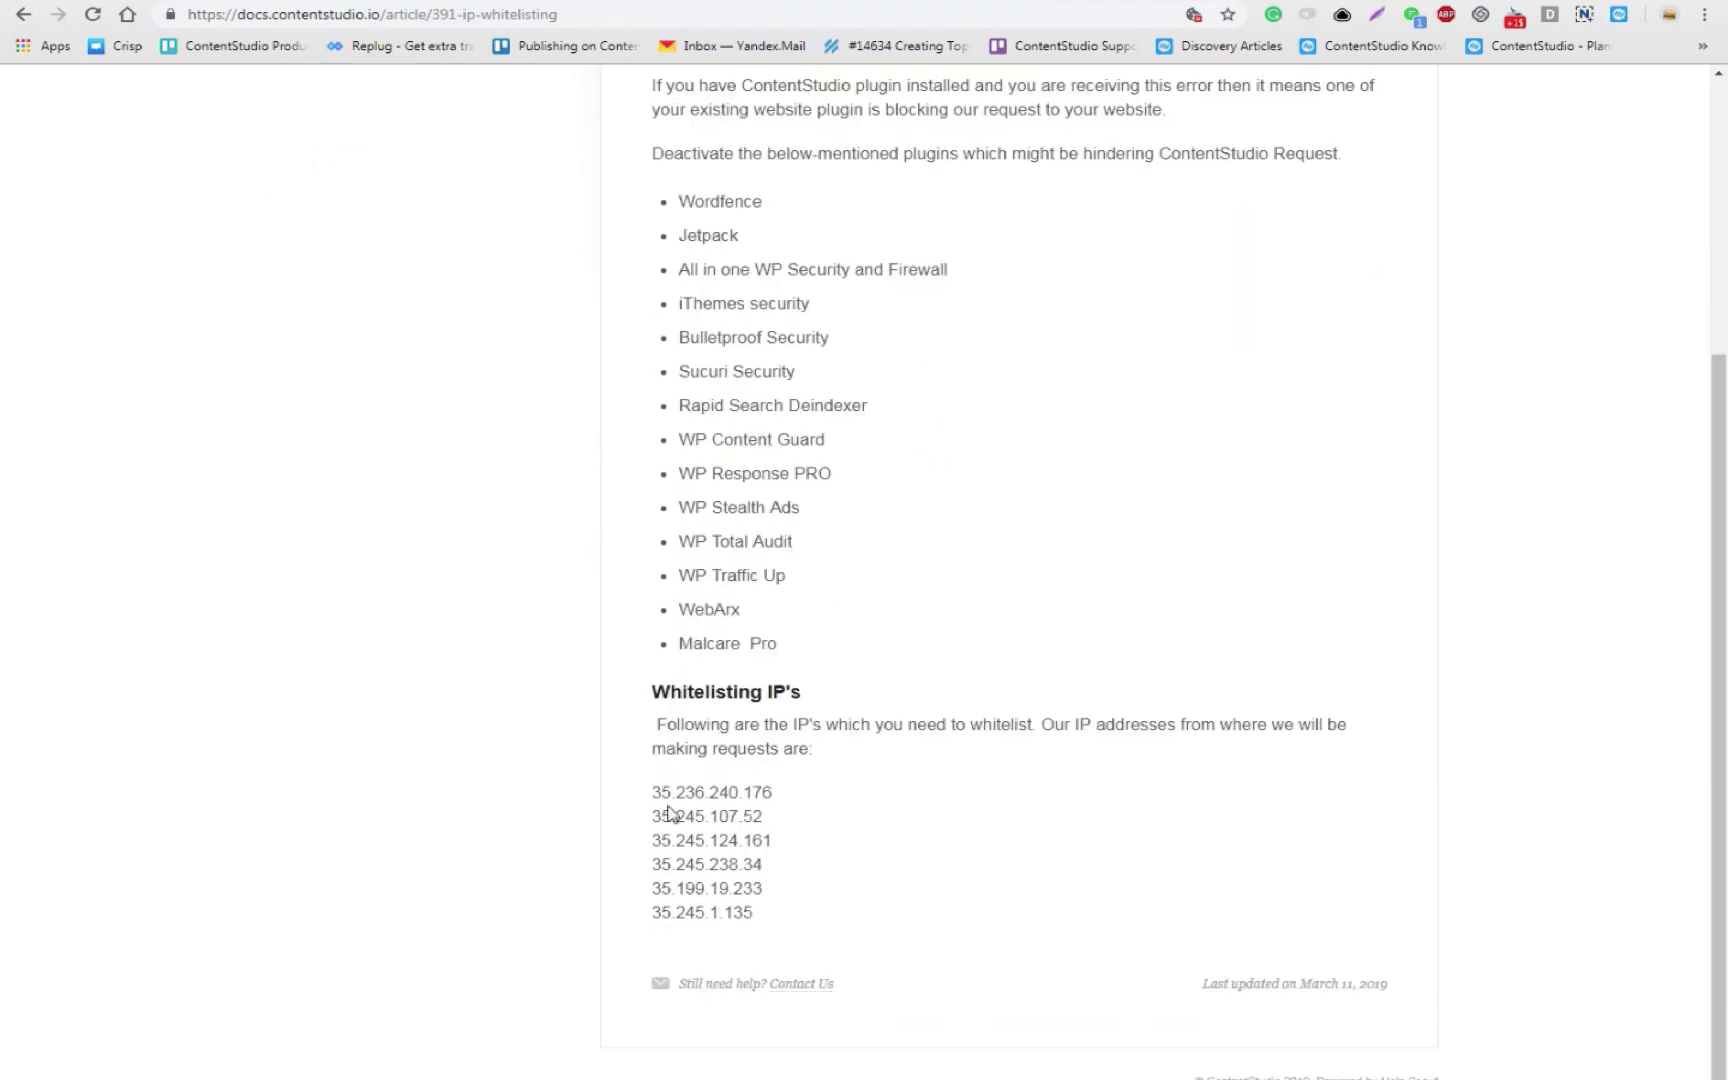
{"action": "left_click_drag", "start_coordinate": [652, 793], "coordinate": [817, 915]}
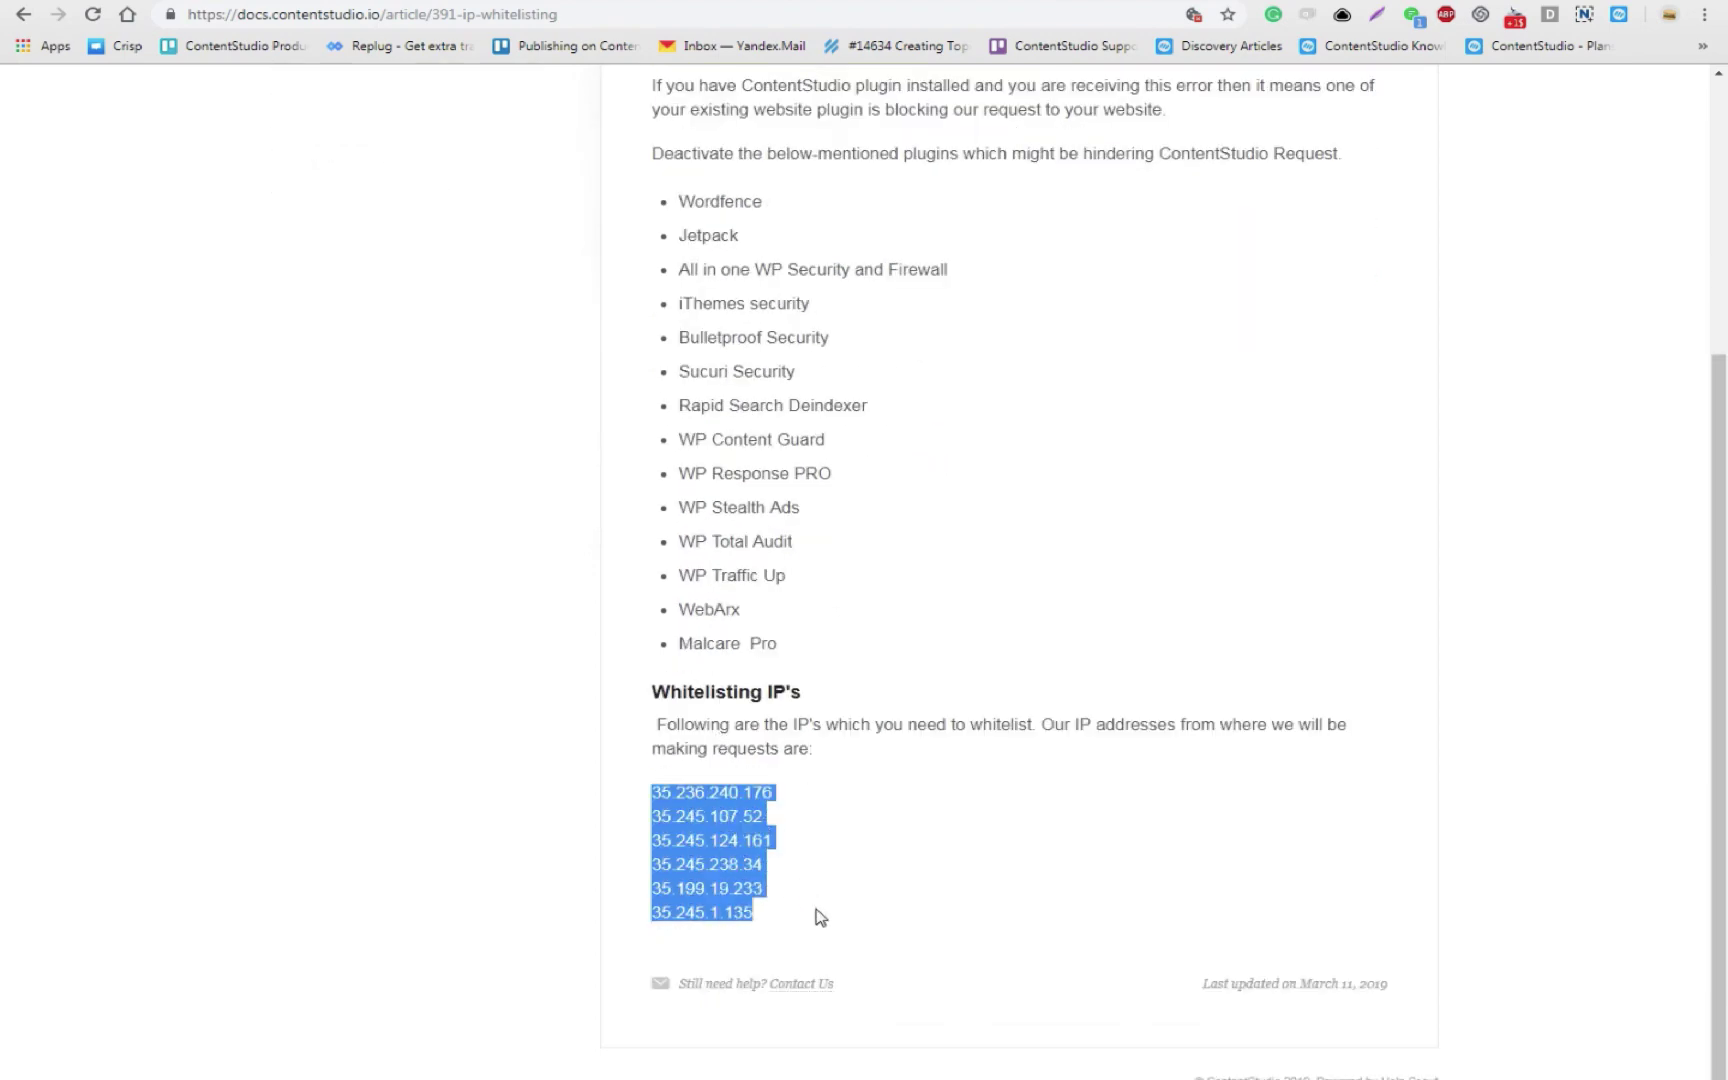
{"action": "scroll", "coordinate": [817, 915], "scroll_direction": "up", "scroll_amount": 3}
{"action": "scroll", "coordinate": [824, 932], "scroll_direction": "up", "scroll_amount": 2}
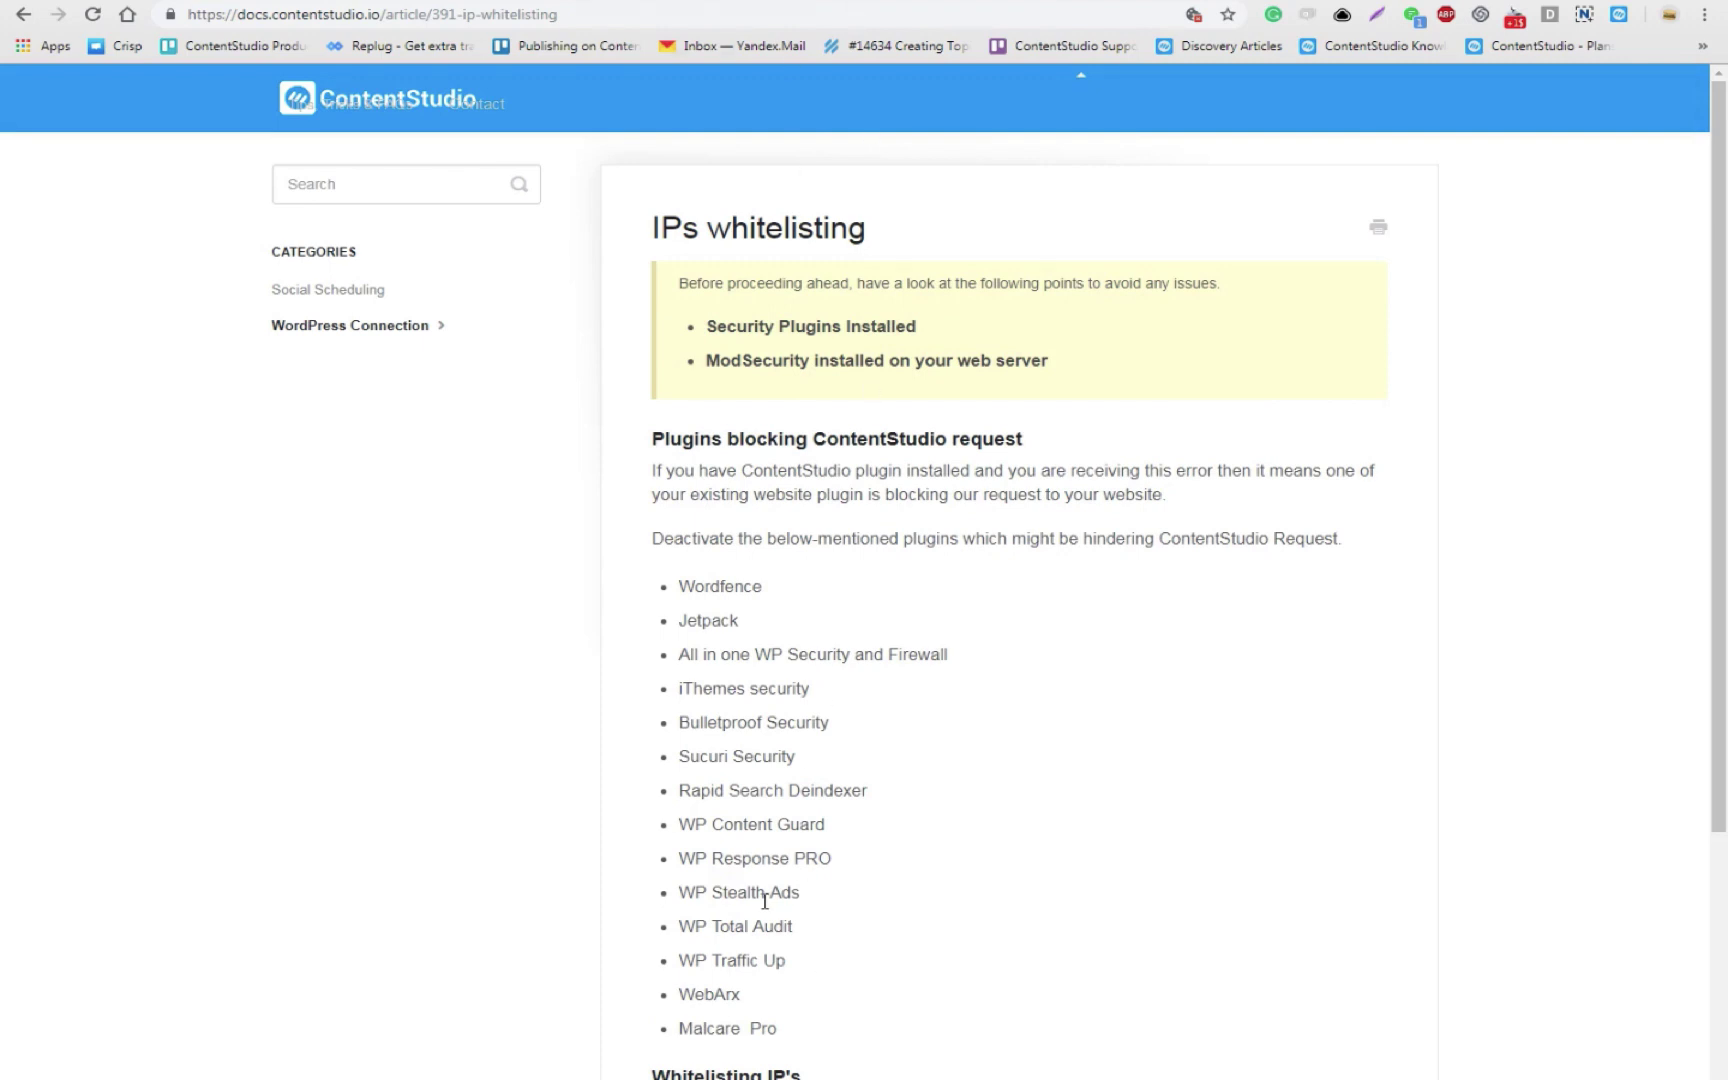
{"action": "key", "text": "ctrl+Tab"}
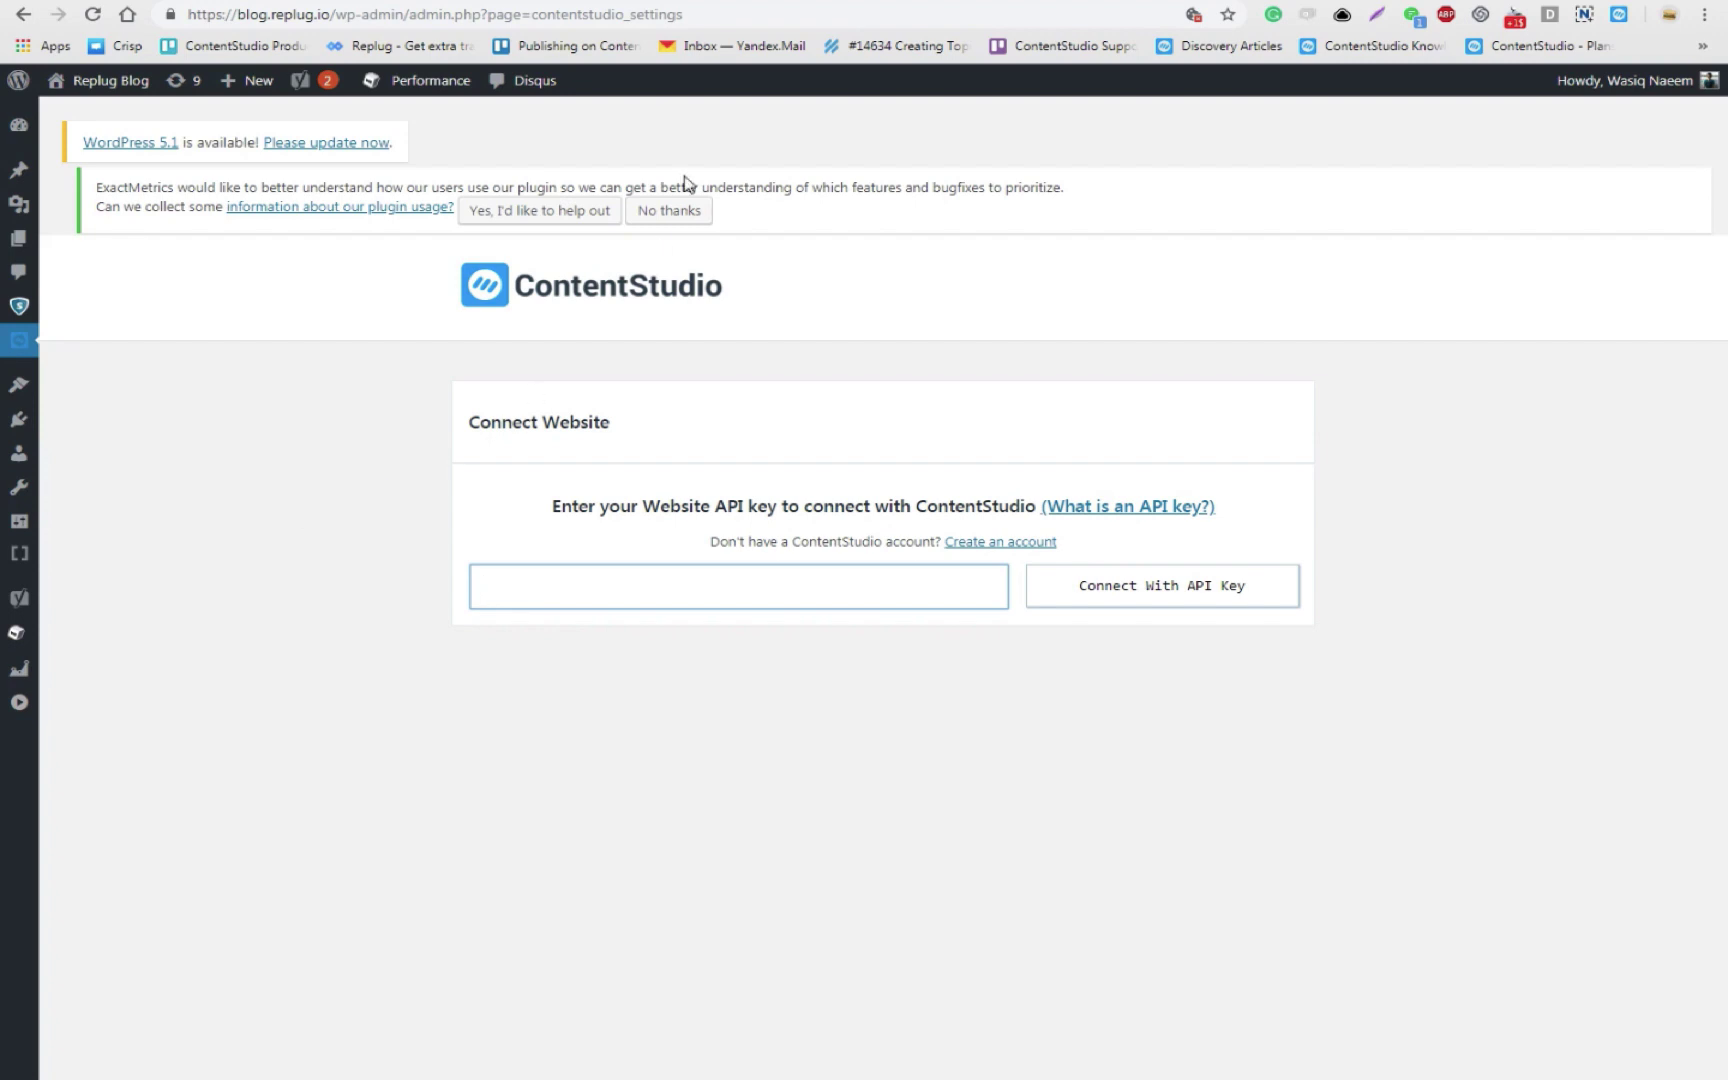
Step: Reselect the six whitelisting IPs in the help article, then view ContentStudio's Blogs & Websites settings
{"action": "key", "text": "ctrl+Tab"}
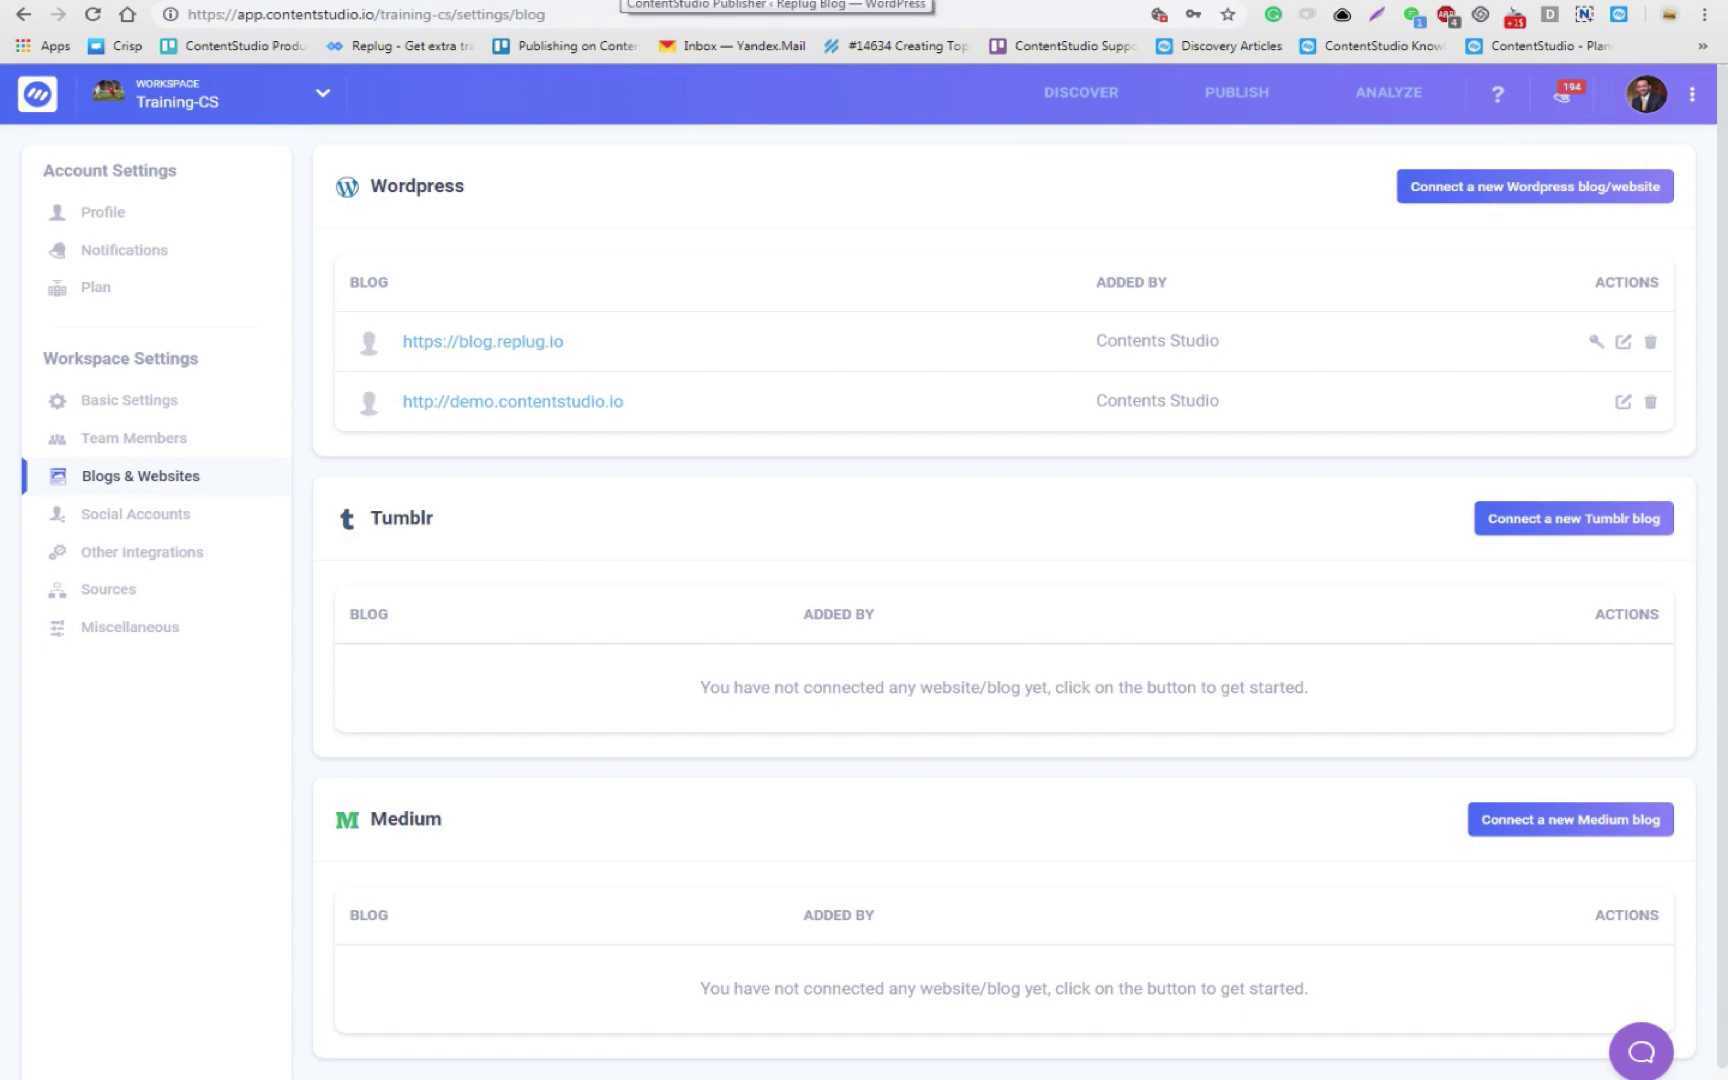
{"action": "left_click", "coordinate": [609, 8]}
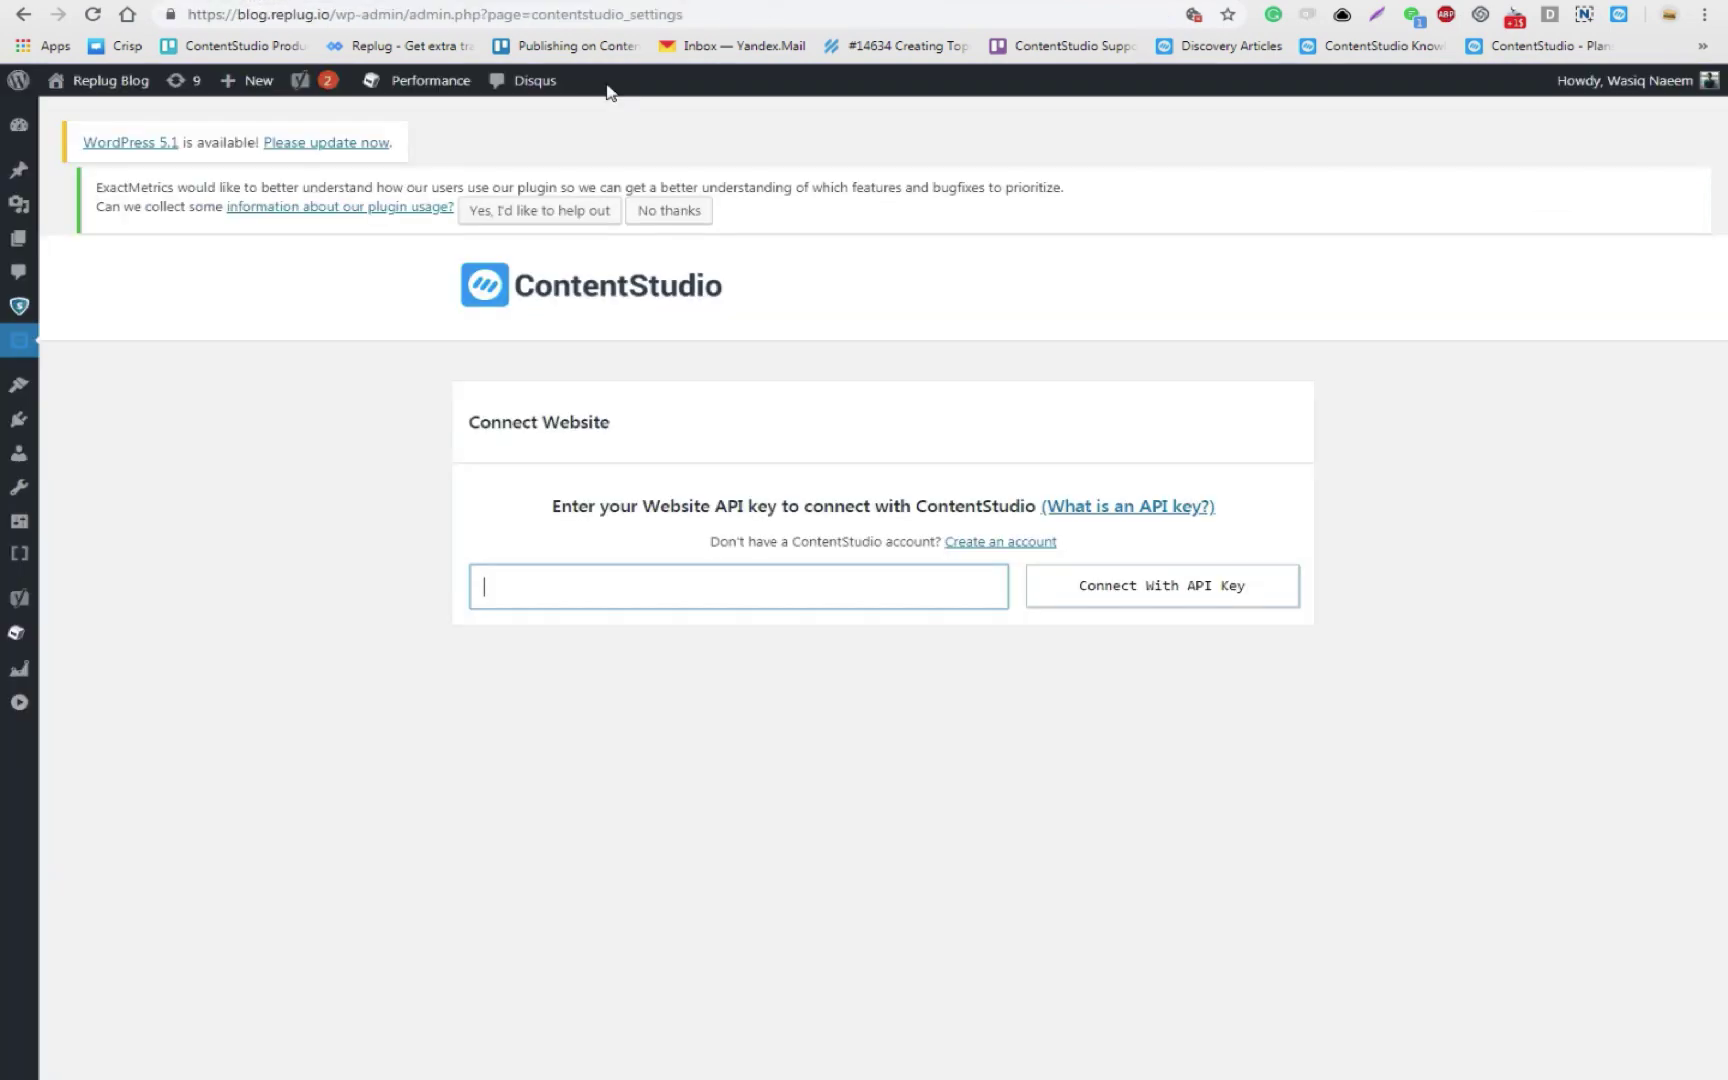
{"action": "left_click", "coordinate": [888, 6]}
{"action": "scroll", "coordinate": [656, 730], "scroll_direction": "down", "scroll_amount": 5}
{"action": "left_click", "coordinate": [751, 914]}
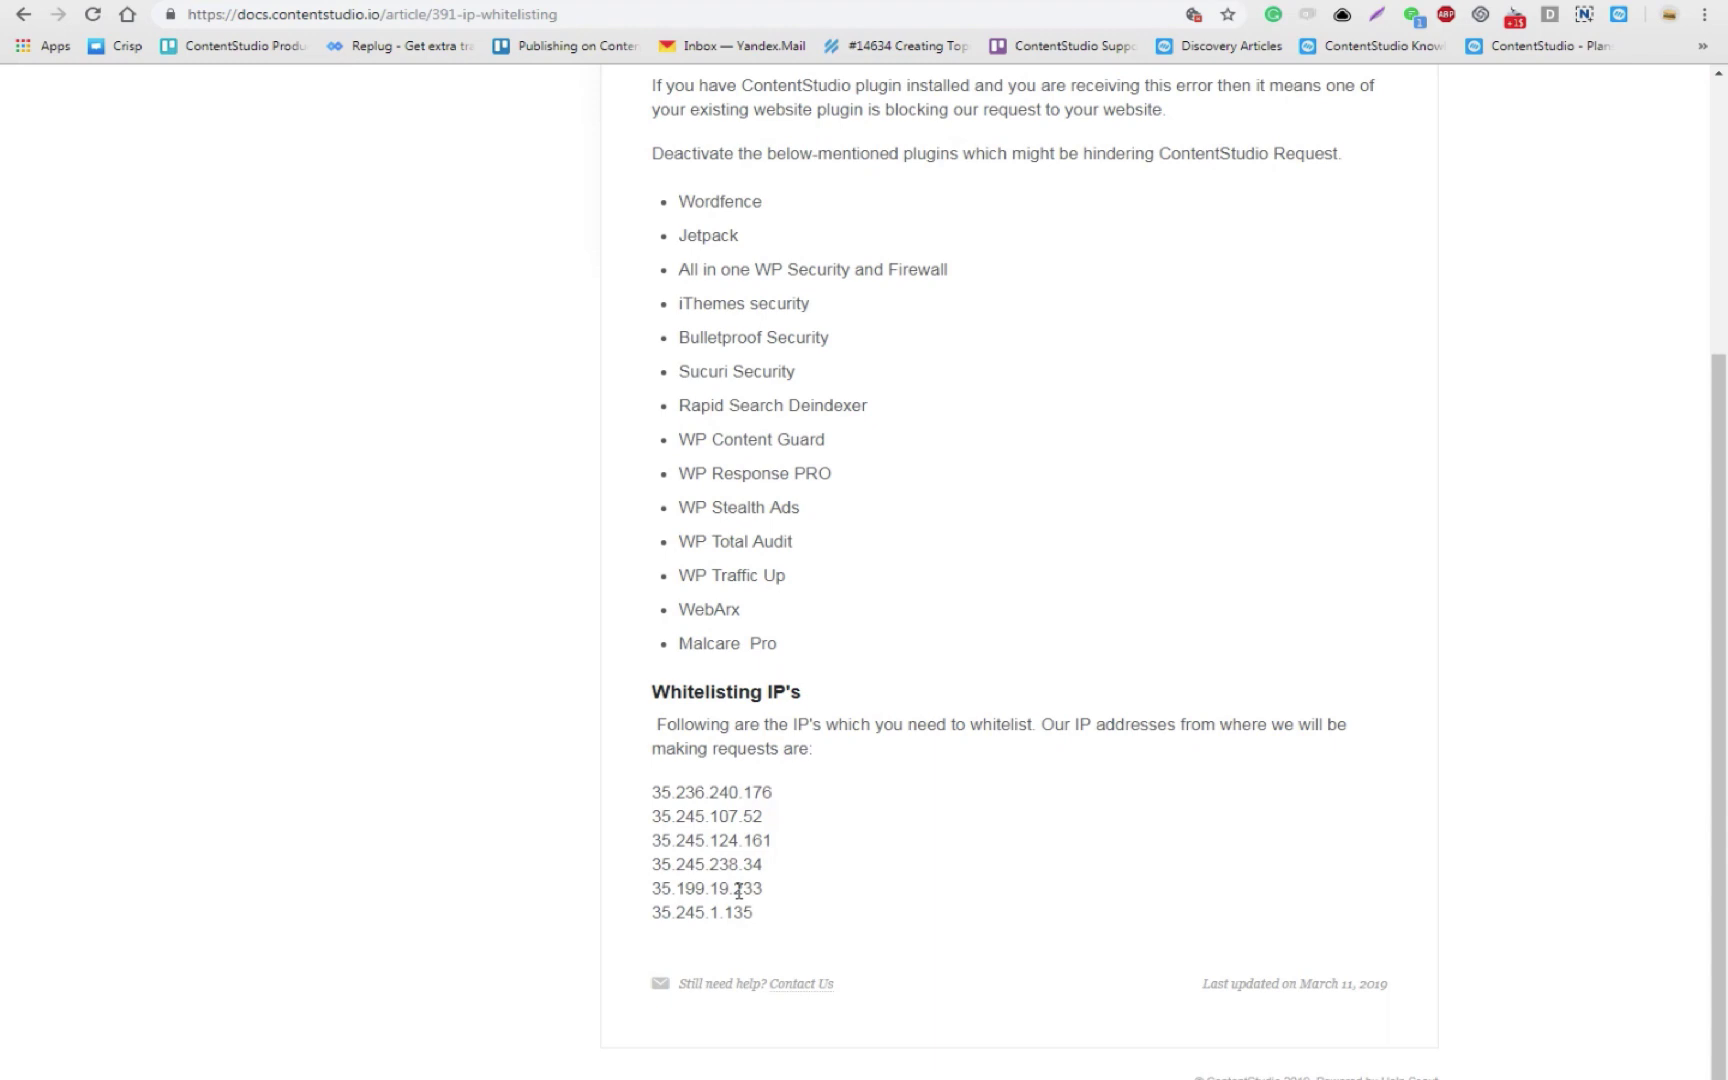
{"action": "left_click_drag", "start_coordinate": [753, 914], "coordinate": [653, 783]}
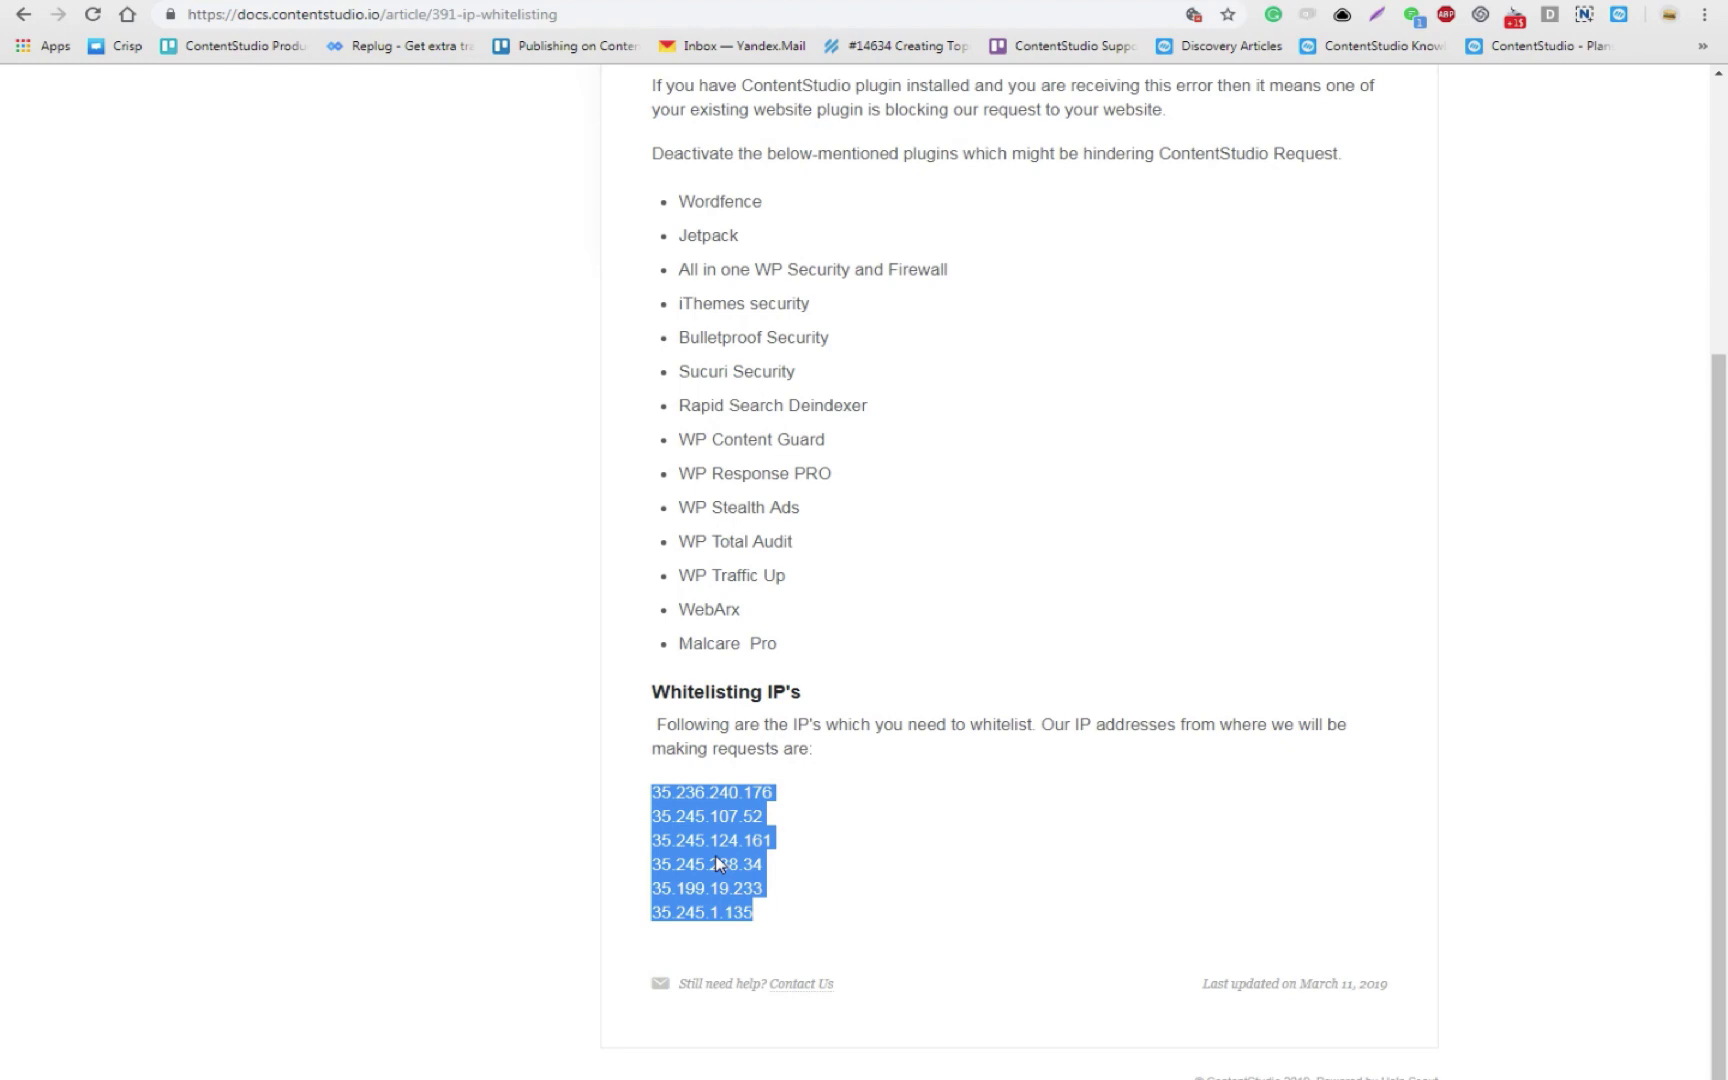
{"action": "left_click", "coordinate": [385, 11]}
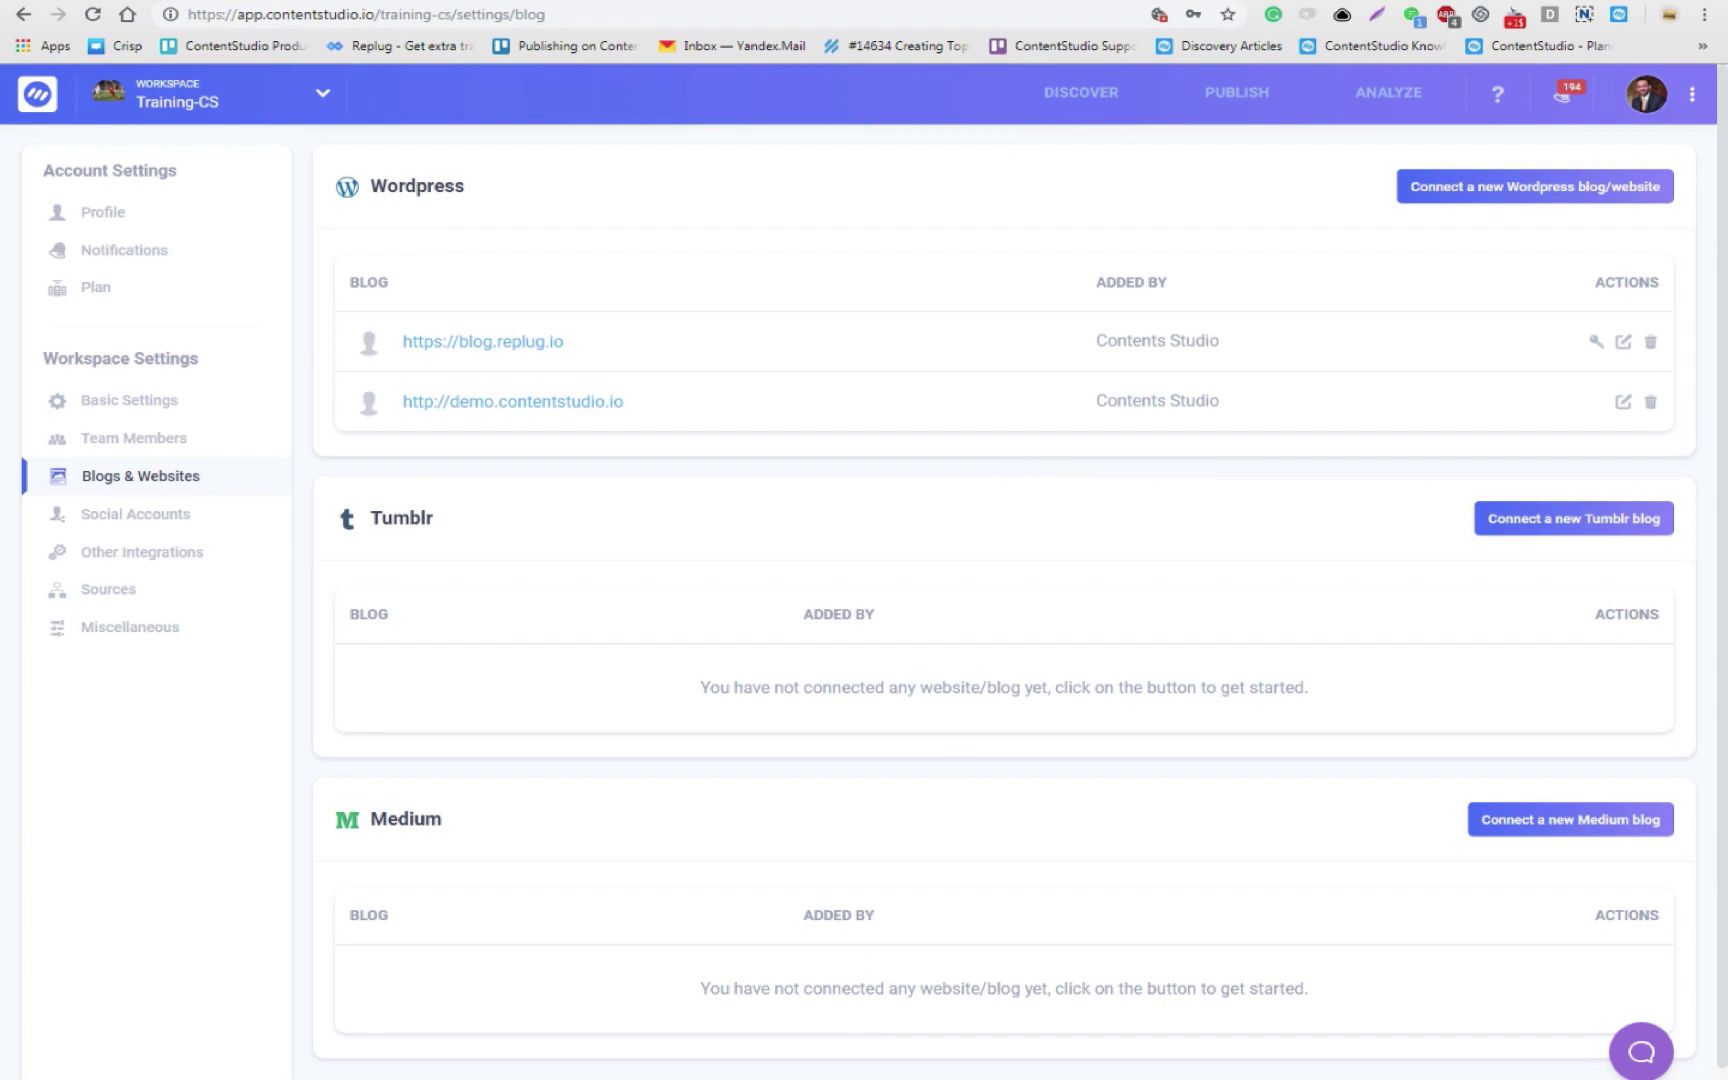
Step: Take the help tab back to the WordPress Connection article list, then return to Blogs & Websites settings
{"action": "left_click", "coordinate": [876, 4]}
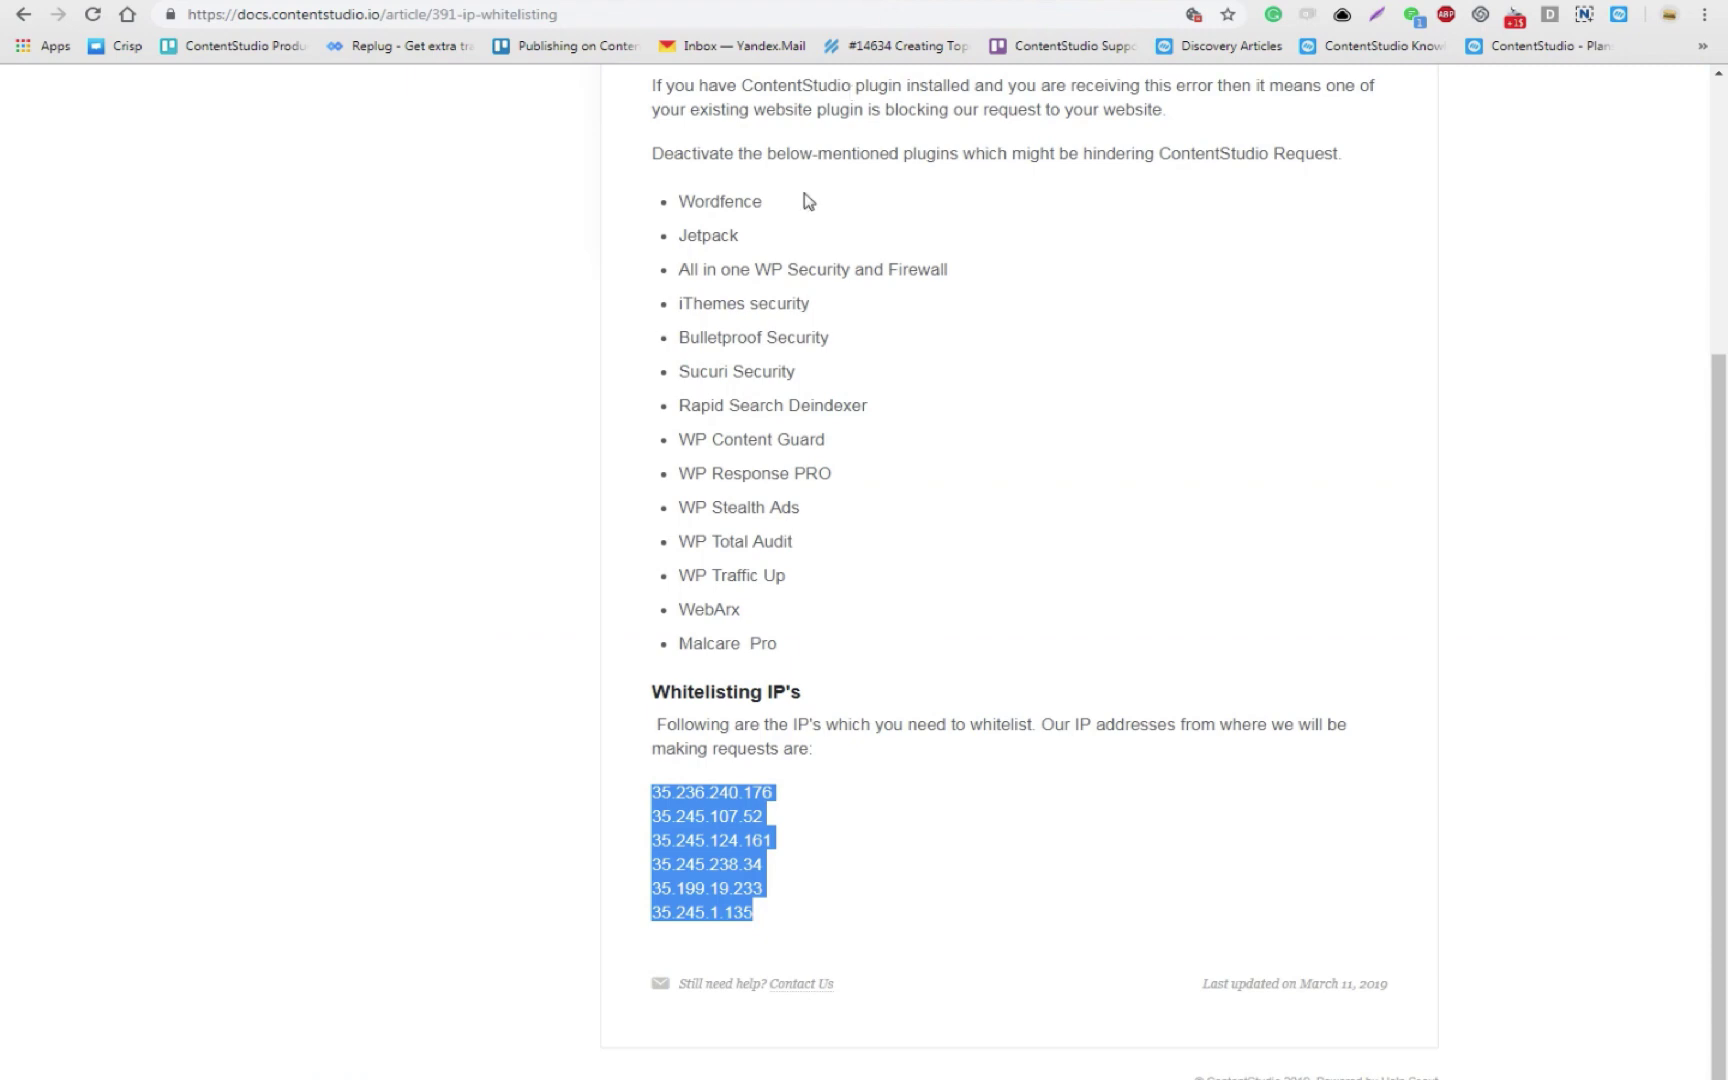
{"action": "scroll", "coordinate": [796, 662], "scroll_direction": "up", "scroll_amount": 5}
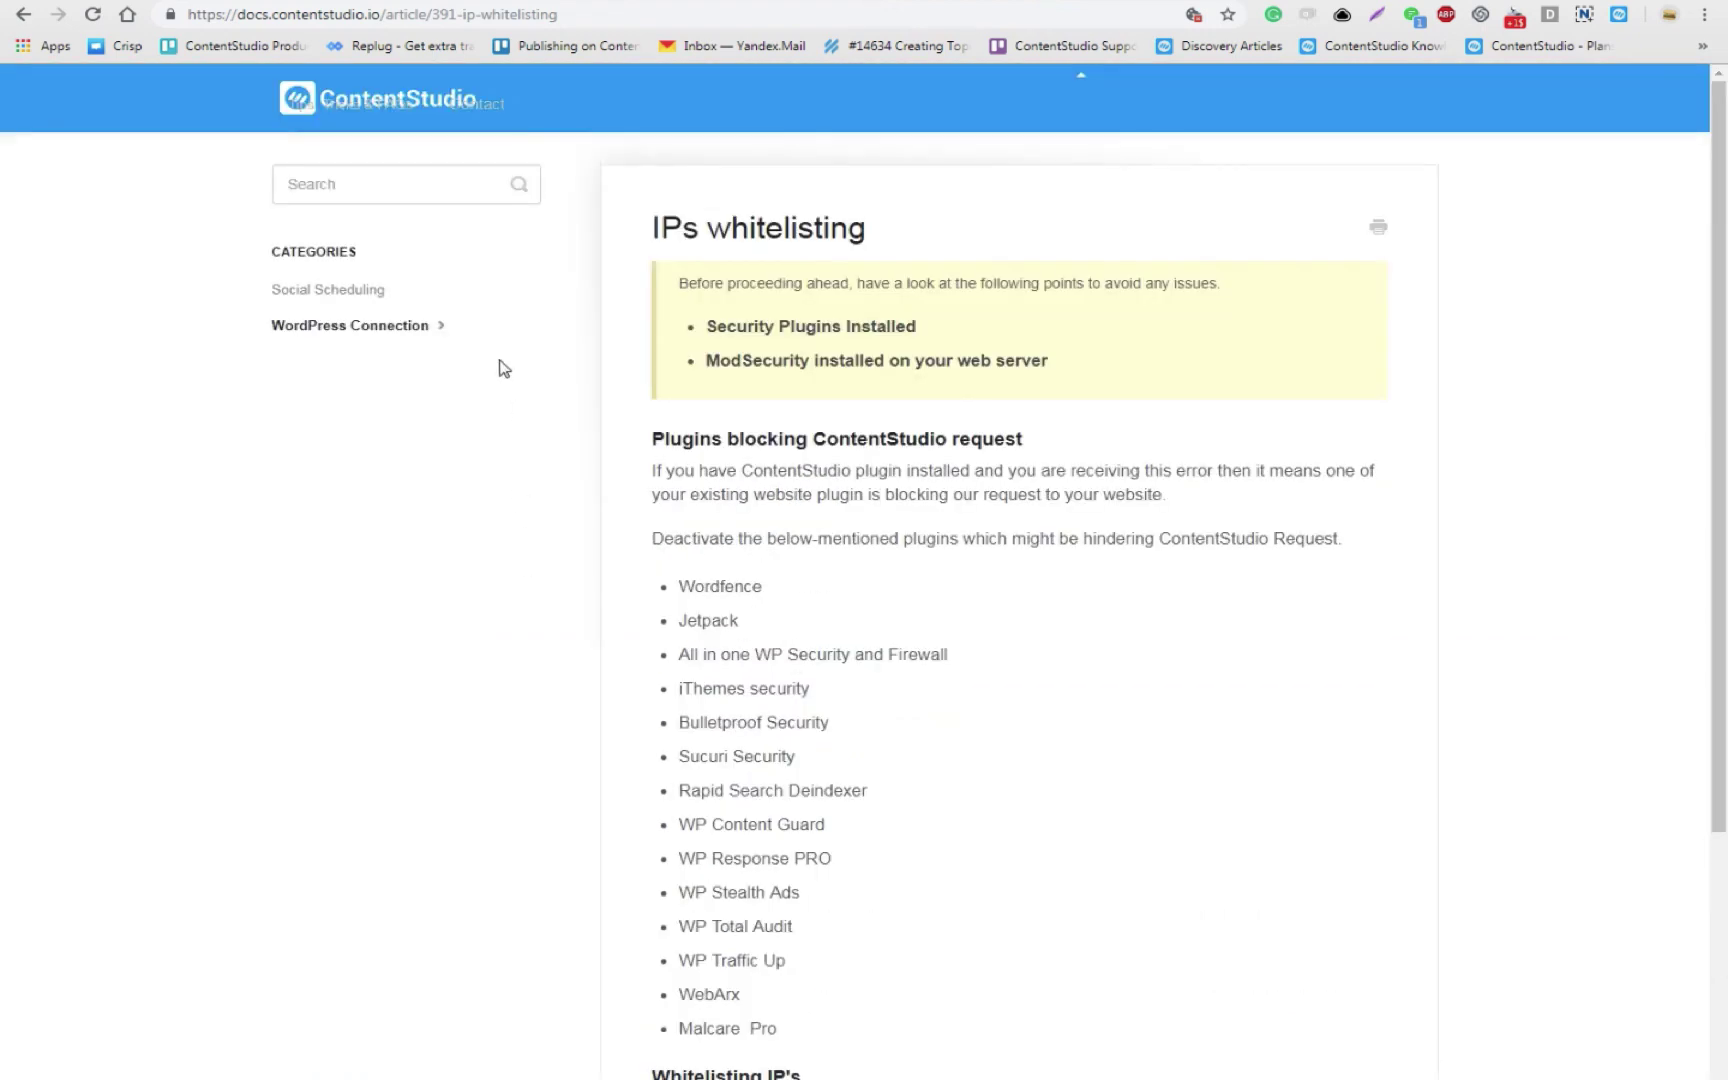
{"action": "left_click", "coordinate": [23, 13]}
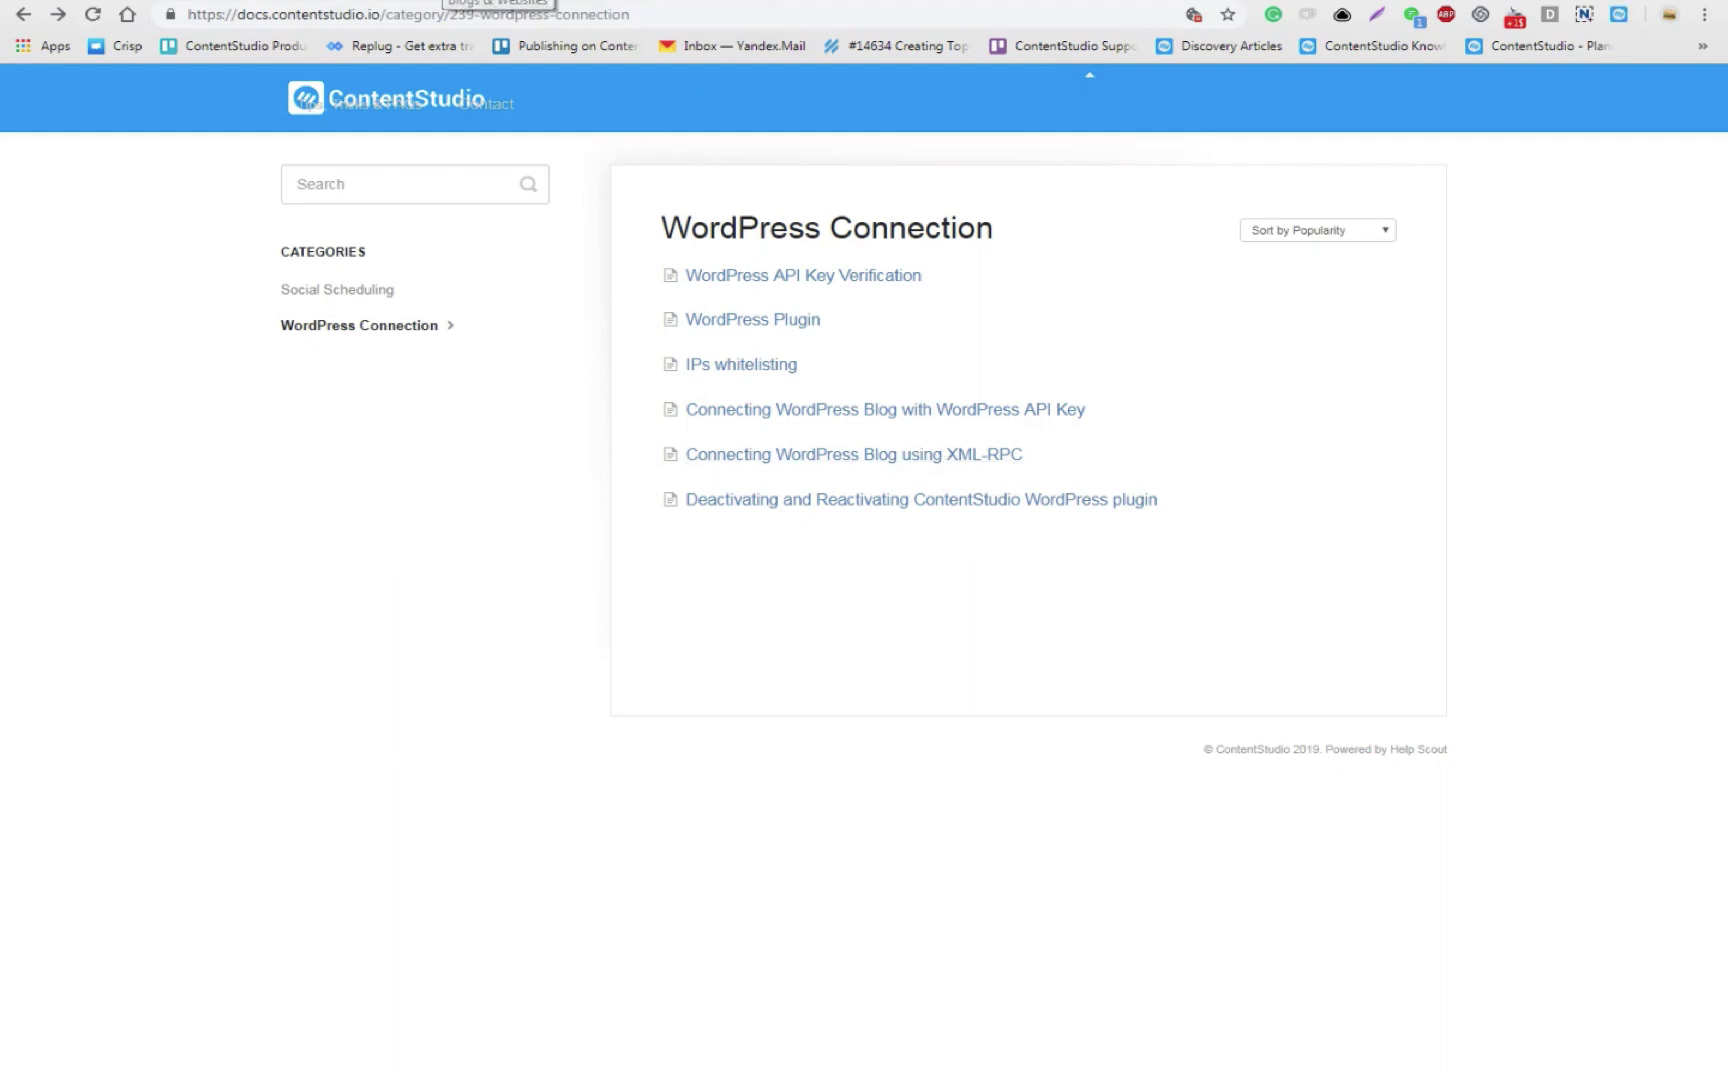
{"action": "key", "text": "ctrl+Tab"}
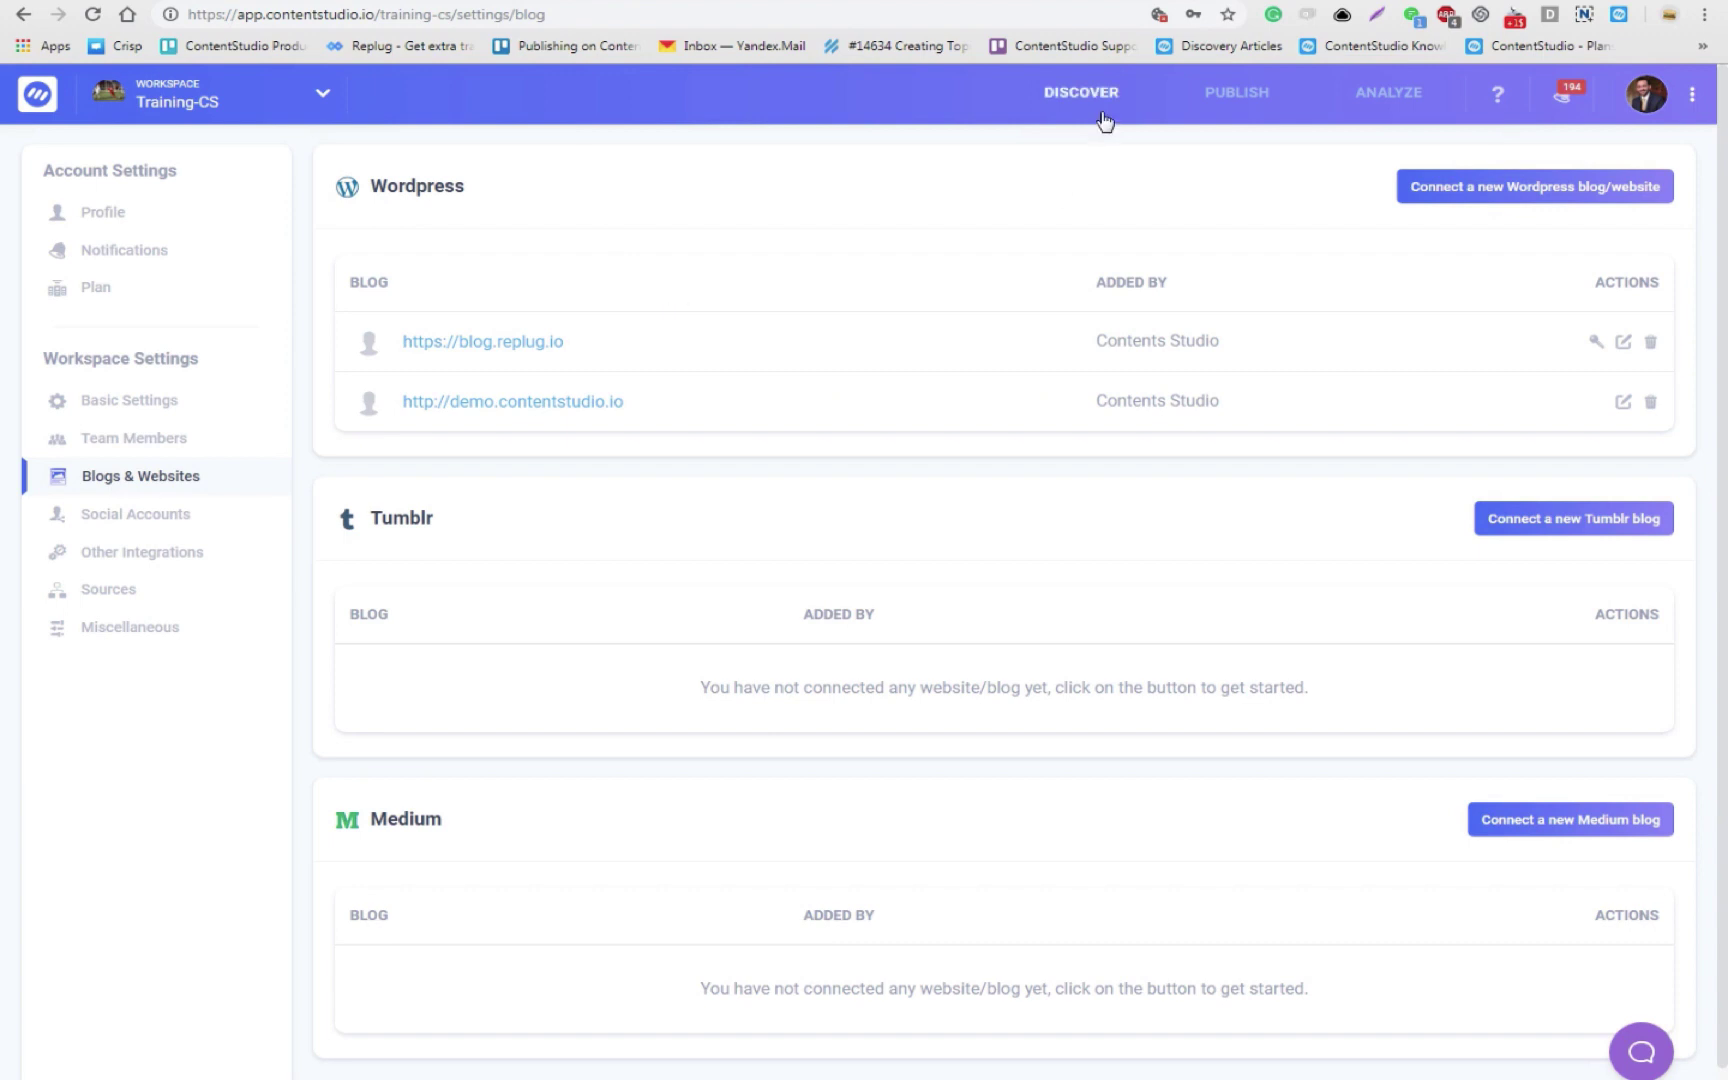
Step: Open the Discover feed to show the Cover Stories for You topic page
{"action": "left_click", "coordinate": [1082, 92]}
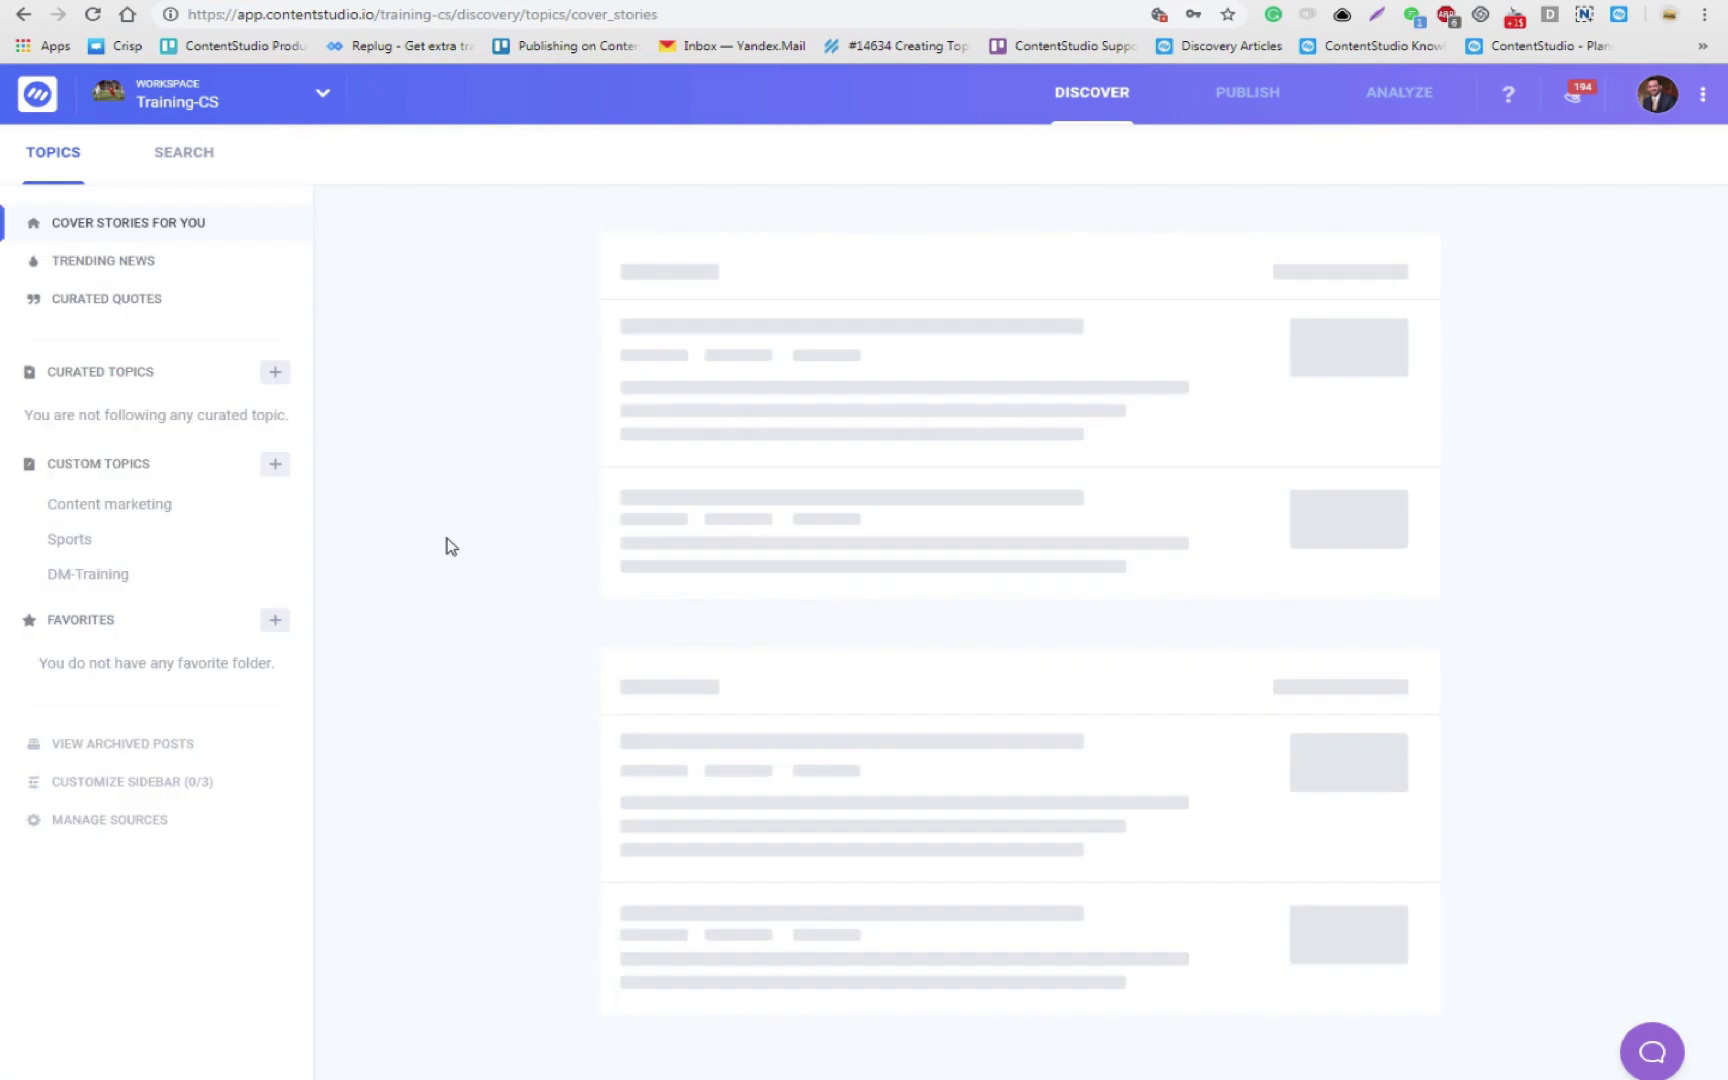